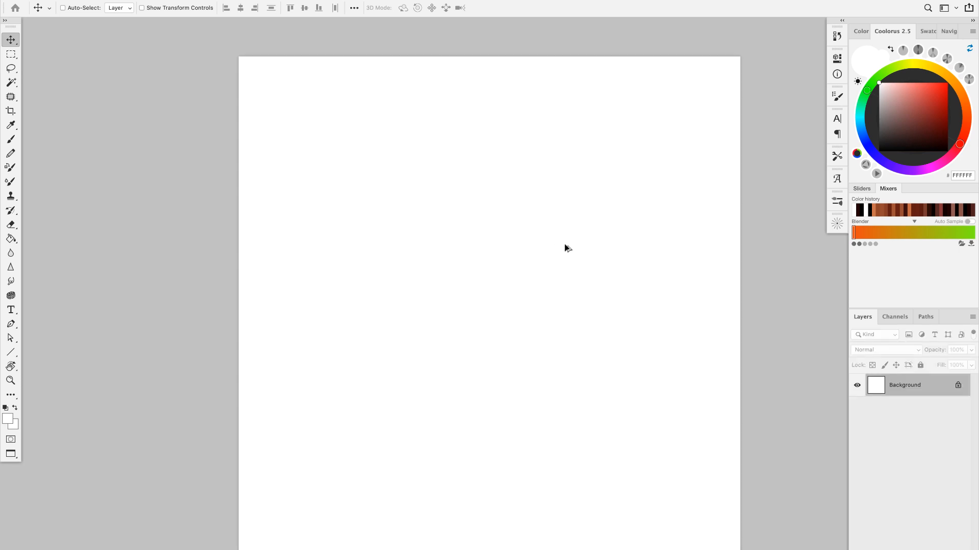
Add a new layer and choose the textured "paintable brushes 2003" preset for the Brush tool
key(ctrl+shift+alt+n)
key(b)
right_click(419, 140)
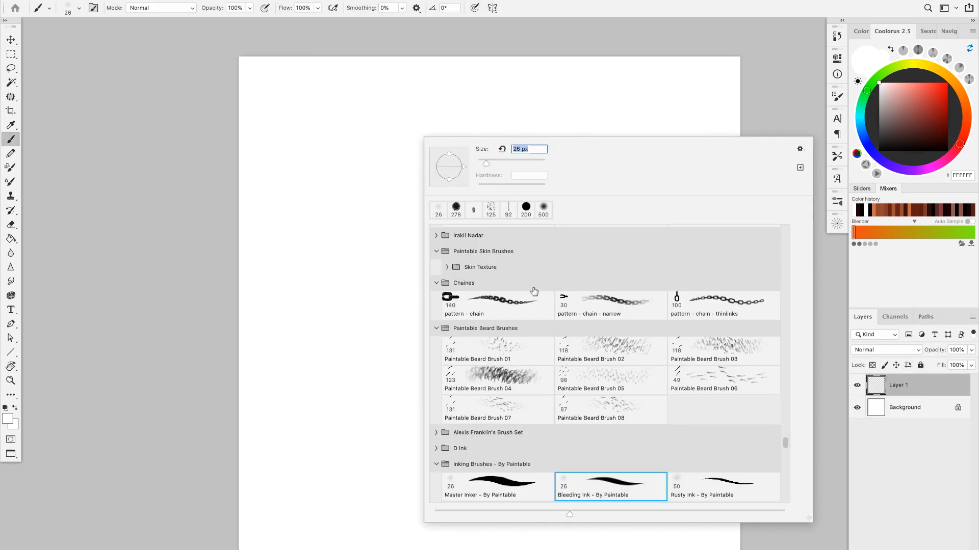
scroll(534, 291, up, 10)
double_click(473, 239)
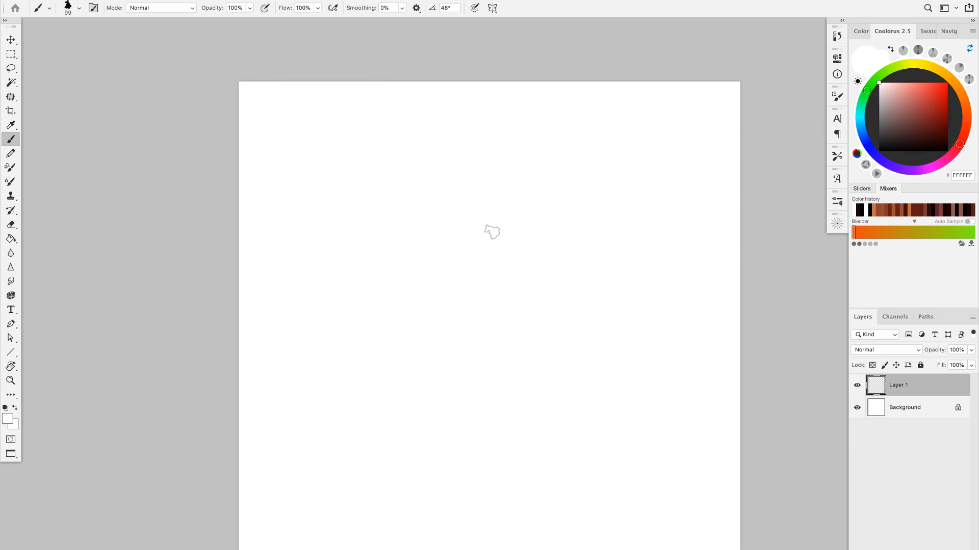
Set the colour to black, enlarge the brush to 241 px, and paint a light-to-dense swatch in the canvas's upper left area
drag(901, 133, 877, 153)
drag(371, 258, 386, 256)
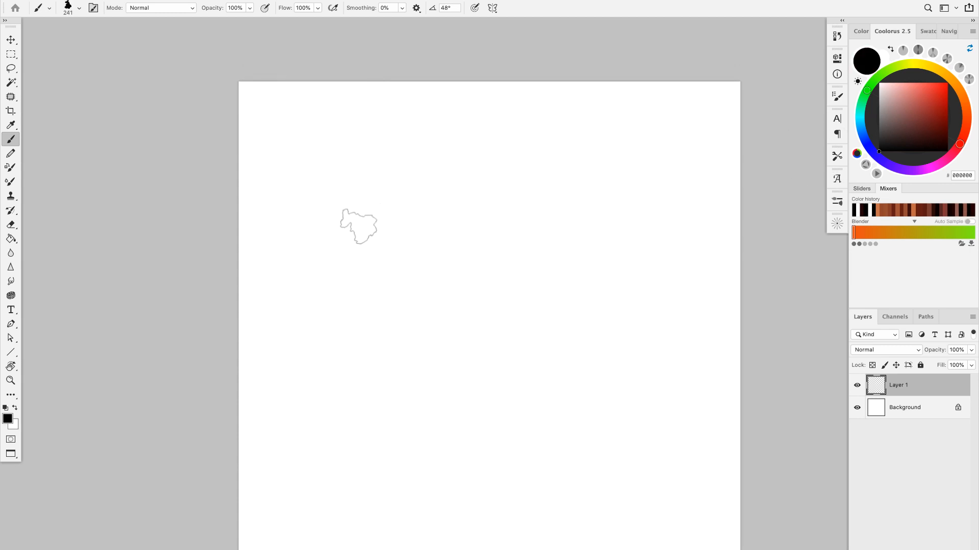
mouse_move(359, 227)
mouse_down()
mouse_move(396, 201)
mouse_move(456, 242)
mouse_move(450, 279)
mouse_up()
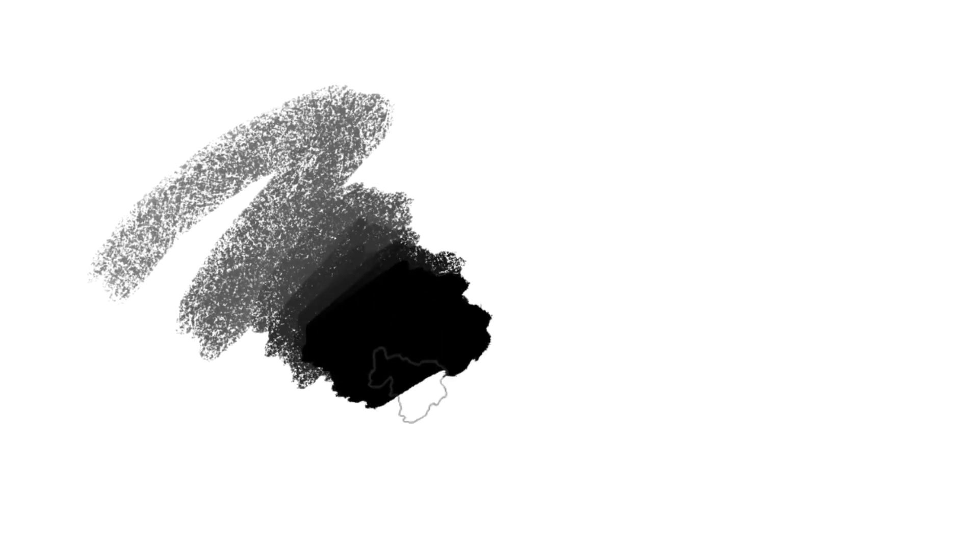
drag(408, 385, 459, 370)
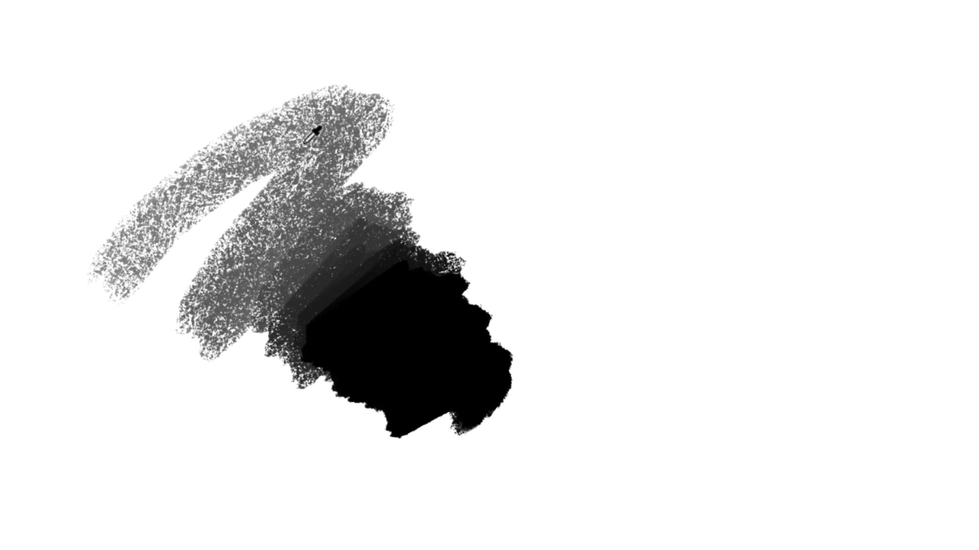
Choose the "Paintable bsuh" preset at 247 px and paint a rough black swatch beside the first one
right_click(502, 172)
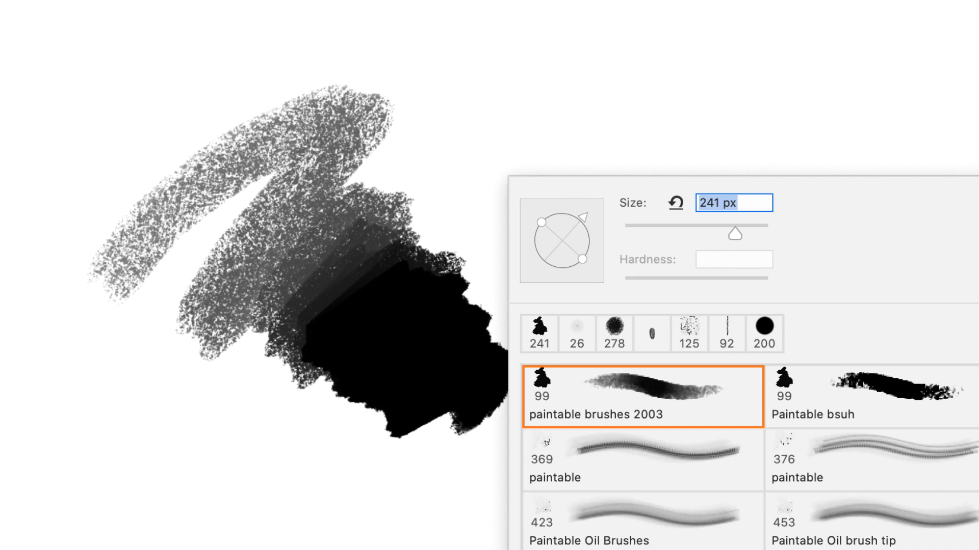
double_click(873, 398)
drag(537, 95, 599, 79)
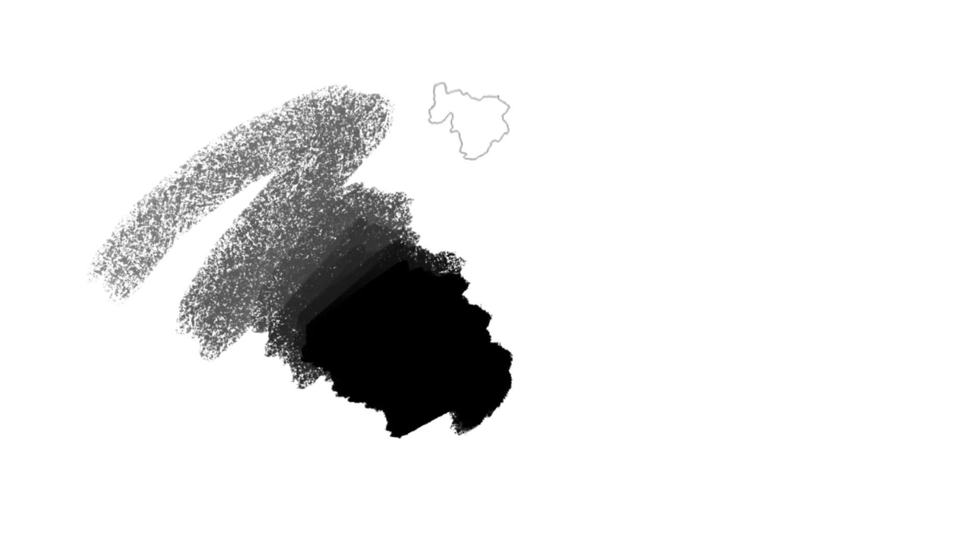
mouse_move(469, 121)
mouse_down()
mouse_move(599, 36)
mouse_move(508, 143)
mouse_move(618, 90)
mouse_move(633, 125)
mouse_move(635, 174)
mouse_move(662, 208)
mouse_move(673, 263)
mouse_move(745, 255)
mouse_up()
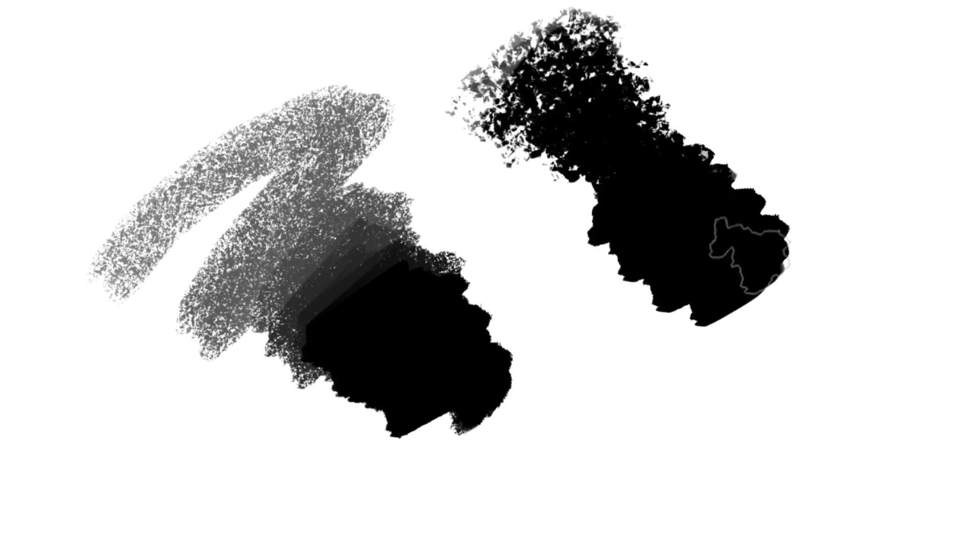
Choose the "Paintable Oil brush tip 1962" preset and paint broad, bristly black strokes below the two swatches
right_click(746, 254)
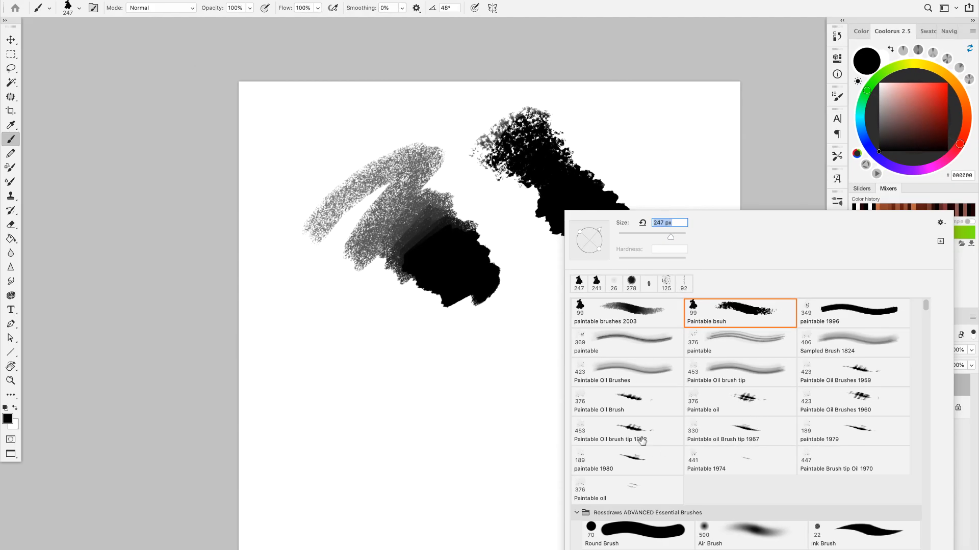
double_click(642, 441)
mouse_move(385, 364)
mouse_down()
mouse_move(408, 413)
mouse_move(586, 400)
mouse_up()
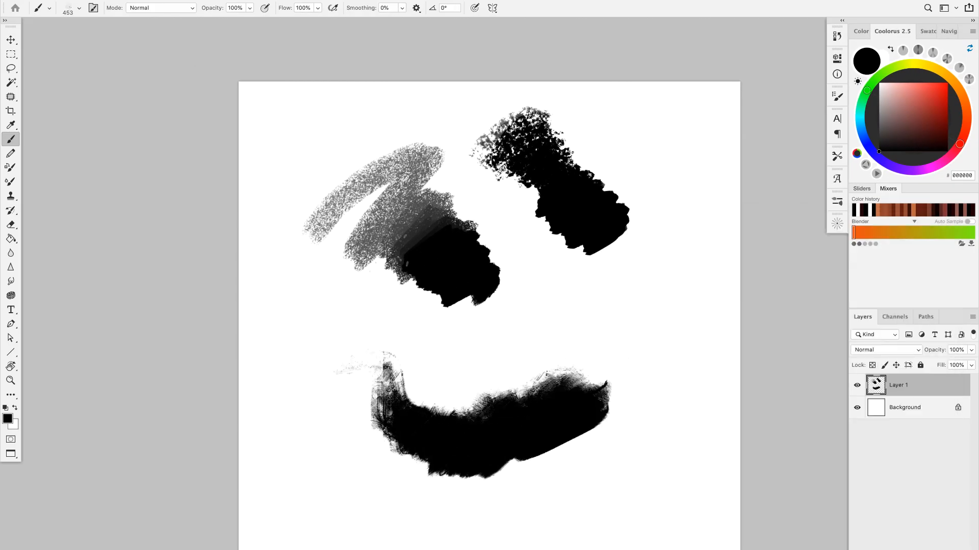
mouse_move(326, 329)
mouse_down()
mouse_move(441, 365)
mouse_move(517, 336)
mouse_move(592, 327)
mouse_move(622, 344)
mouse_move(676, 306)
mouse_up()
scroll(491, 190, up, 2)
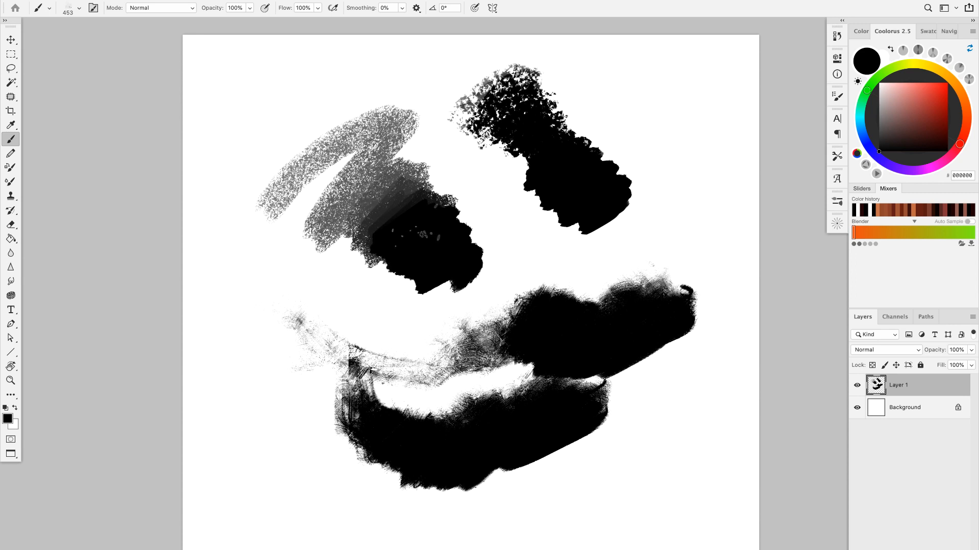
drag(268, 312, 382, 306)
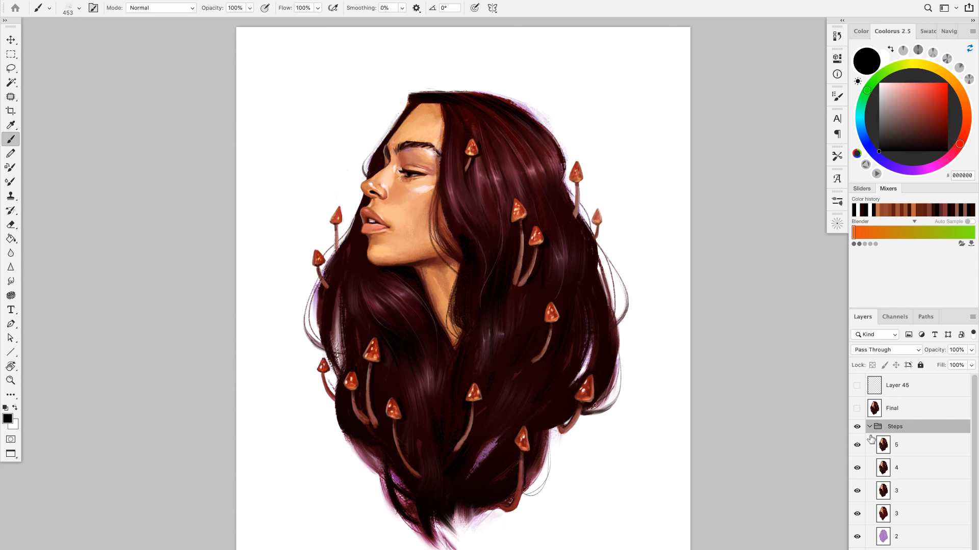
Hide layers 5, 4 and both 3s in the Steps group to examine the purple base against the portrait reference photo
drag(857, 446, 858, 514)
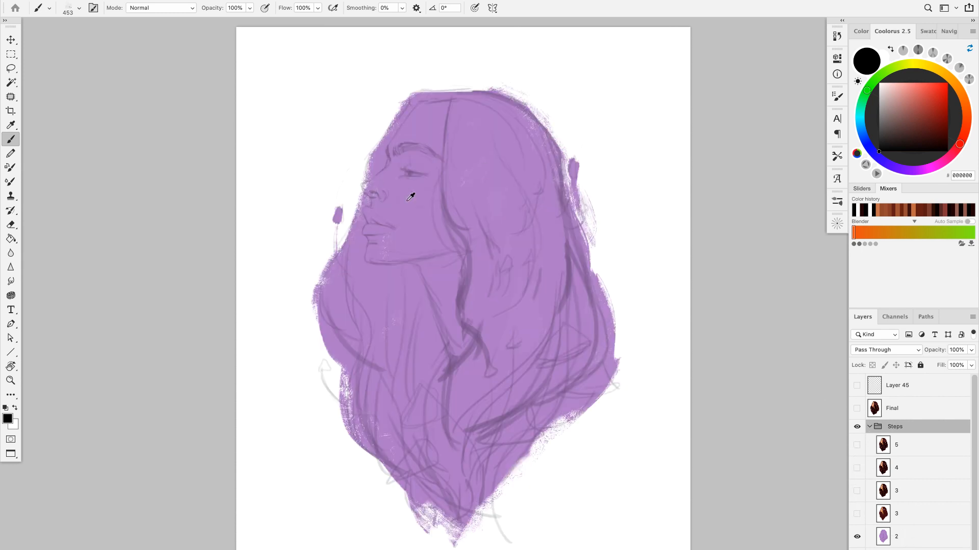
key(v)
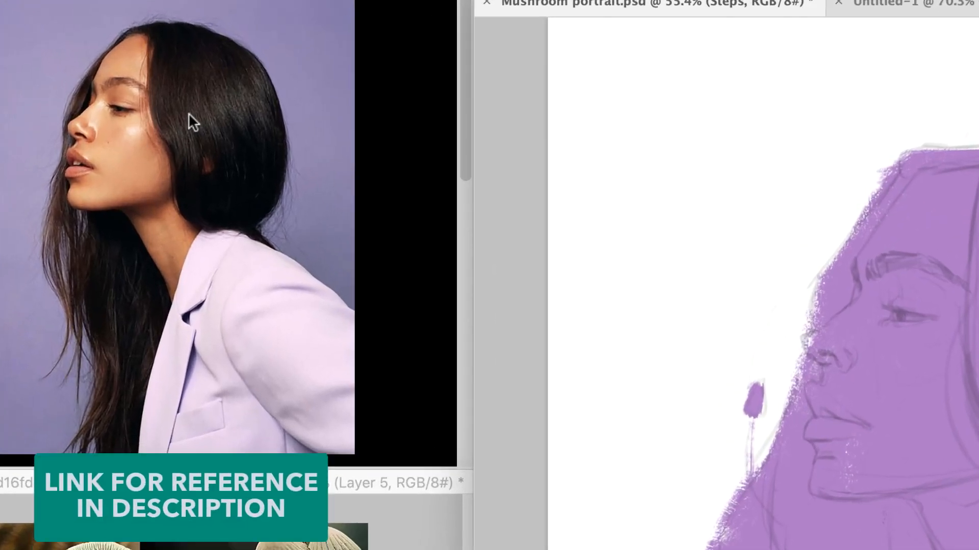
click(198, 151)
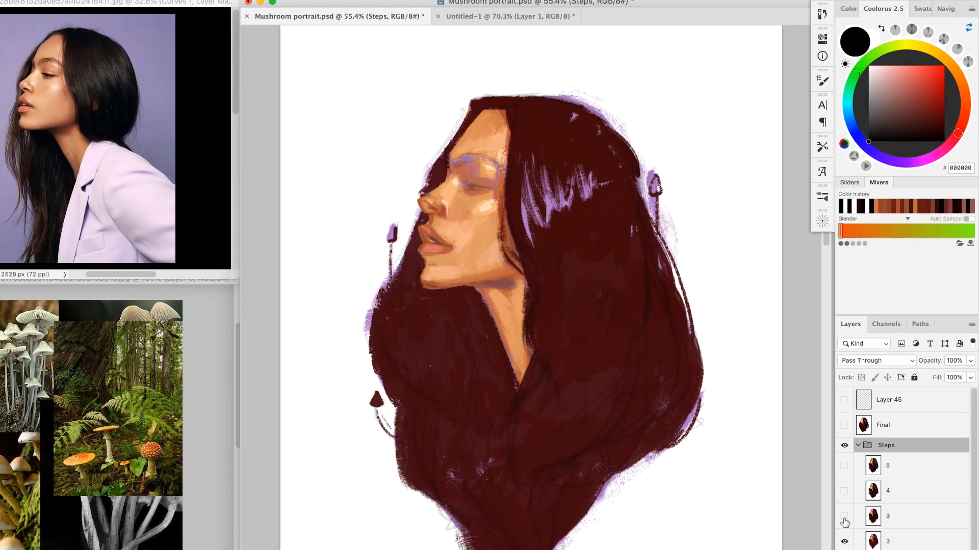
Show the upper layer 3 and layers 4 and 5 in the Steps group to examine each painting stage
click(844, 516)
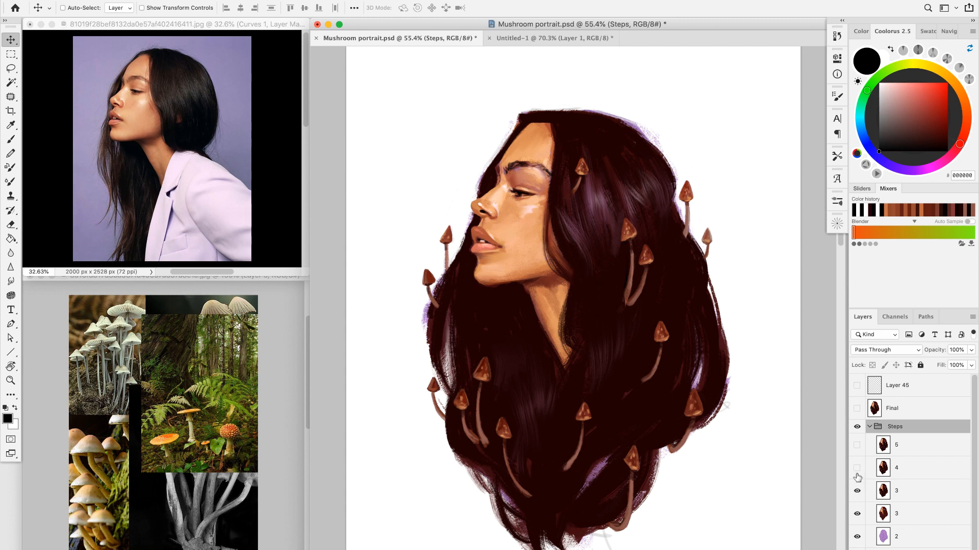
click(857, 467)
click(856, 445)
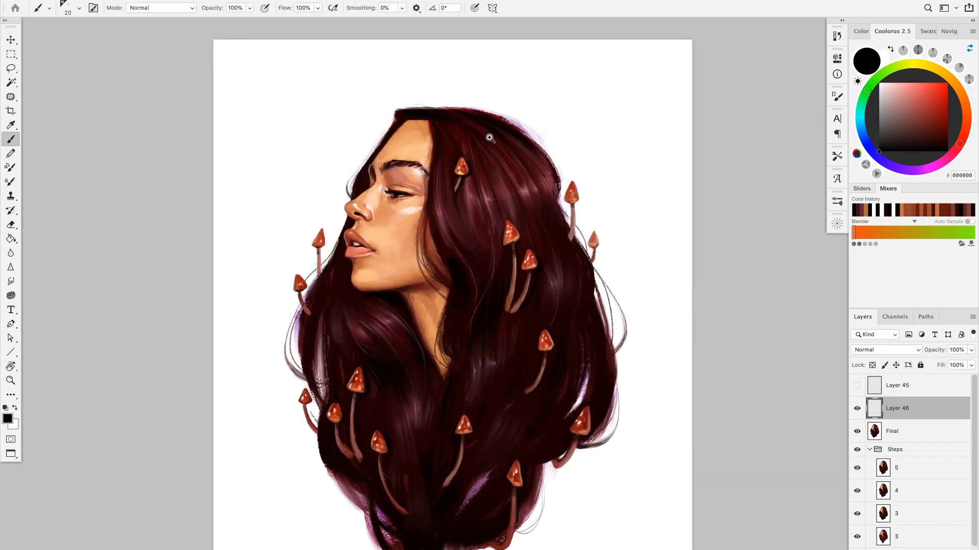
Circle the rough purple edge at the top back of the hair in black and draw an arrow towards it
scroll(520, 164, up, 5)
drag(384, 170, 484, 144)
drag(550, 240, 474, 138)
drag(663, 76, 623, 142)
drag(628, 116, 655, 122)
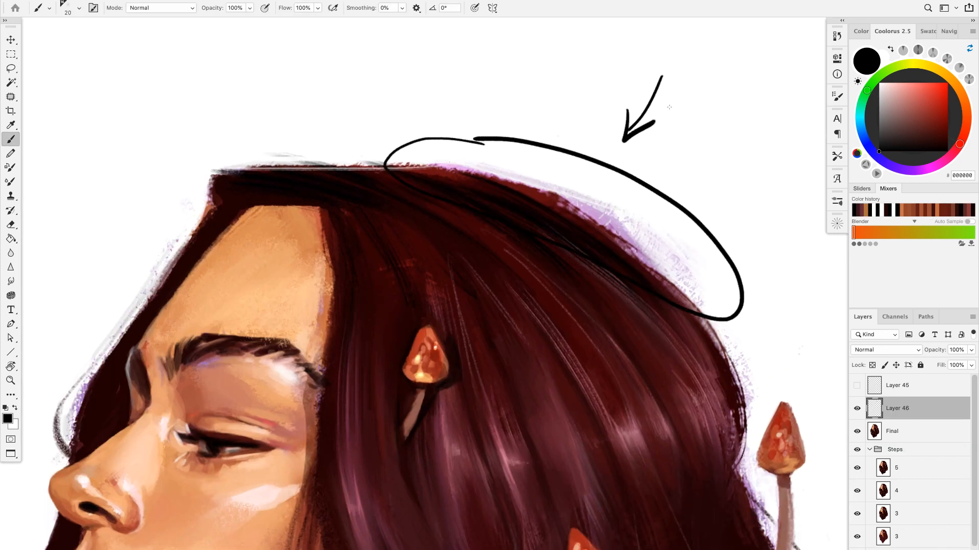
Handwrite "LIKE THIS" in black beside the arrow and add a small doodle below it
drag(676, 48, 691, 79)
mouse_move(696, 57)
mouse_down()
mouse_move(696, 82)
mouse_move(710, 85)
mouse_up()
drag(723, 62, 729, 84)
mouse_move(737, 65)
mouse_down()
mouse_move(747, 81)
mouse_move(747, 56)
mouse_up()
drag(733, 70, 742, 69)
drag(689, 117, 716, 112)
drag(706, 111, 705, 140)
mouse_move(726, 111)
mouse_down()
mouse_move(728, 138)
mouse_move(747, 137)
mouse_up()
drag(753, 116, 754, 135)
drag(779, 110, 759, 135)
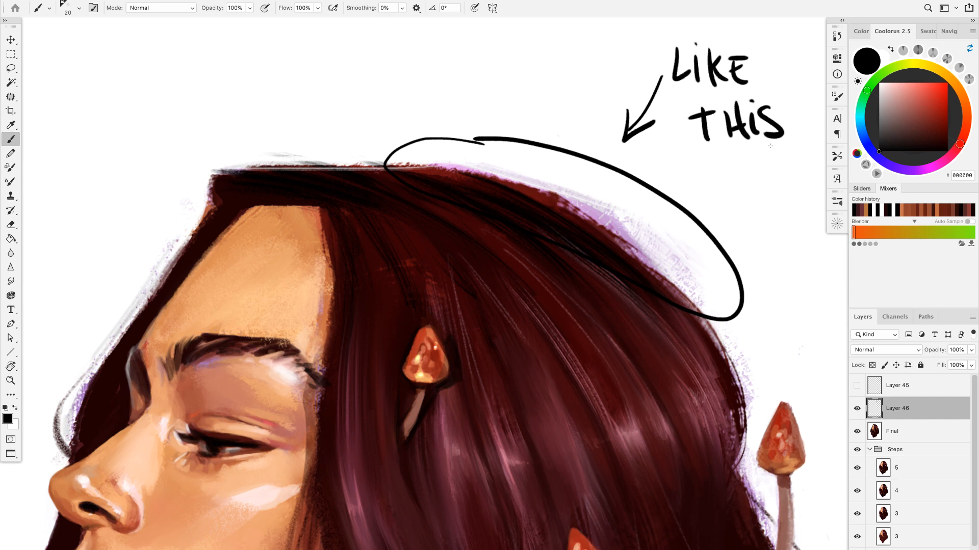
drag(725, 181, 756, 180)
drag(747, 153, 744, 154)
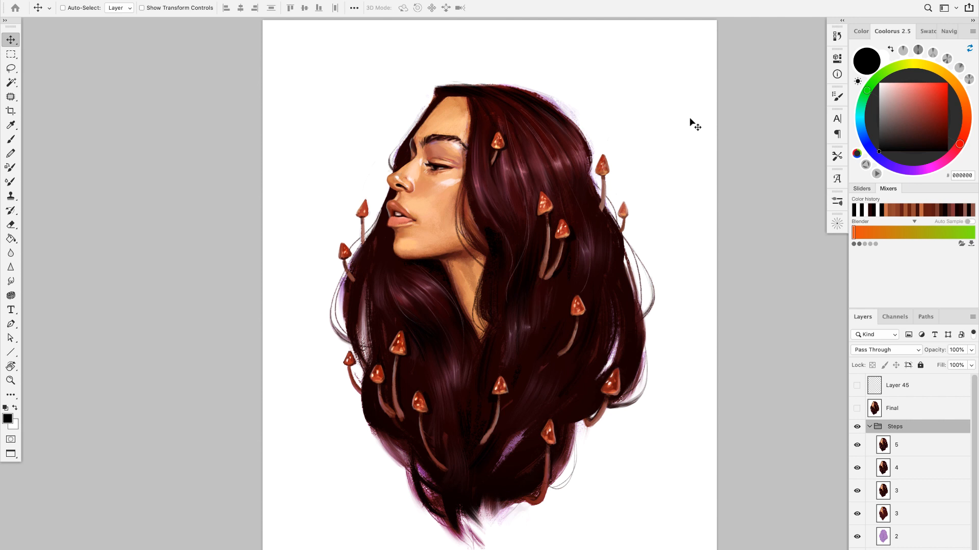
Hide layers 5, 4 and both 3s in the Steps group and show them again to compare the painting stages
drag(856, 445, 866, 516)
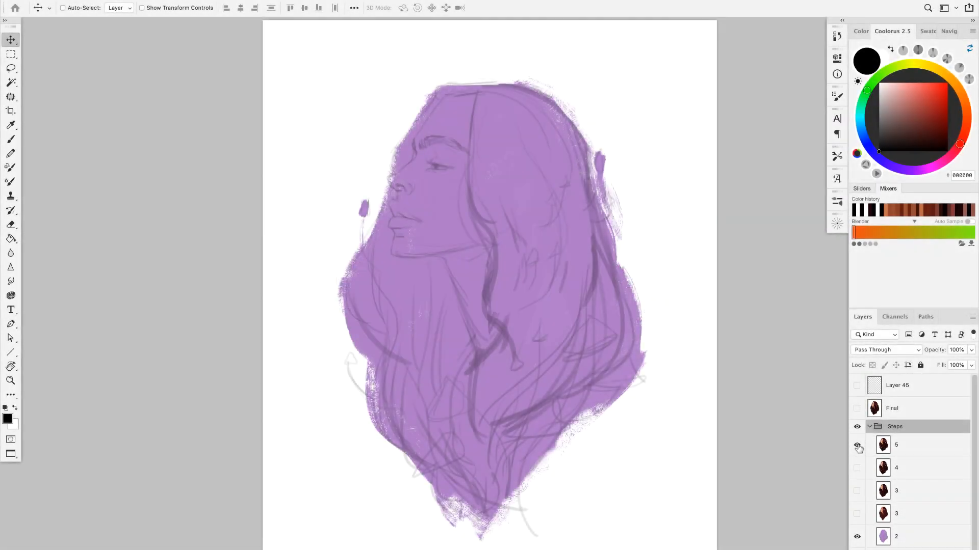
drag(857, 447, 867, 503)
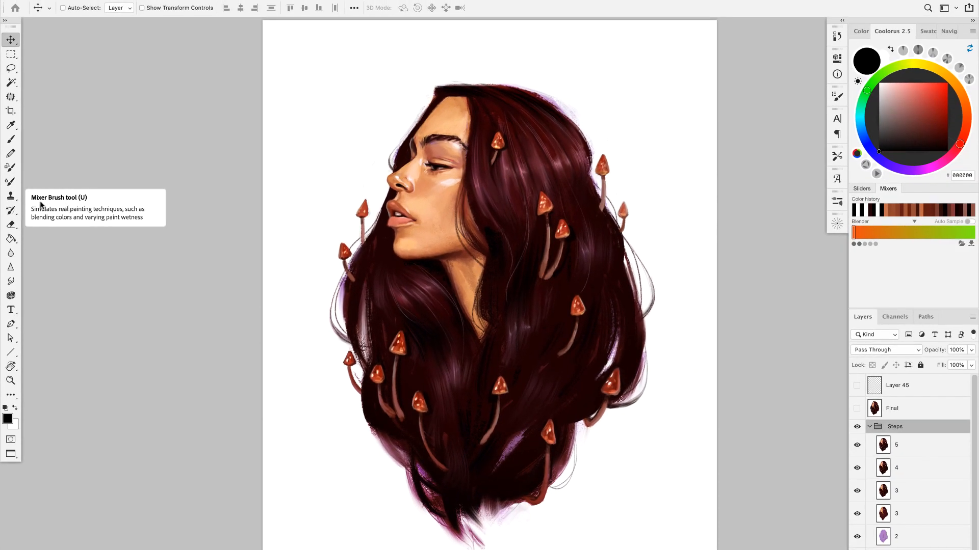
Activate the Mixer Brush tool, make the Final layer visible, and add a new layer directly above it
click(20, 182)
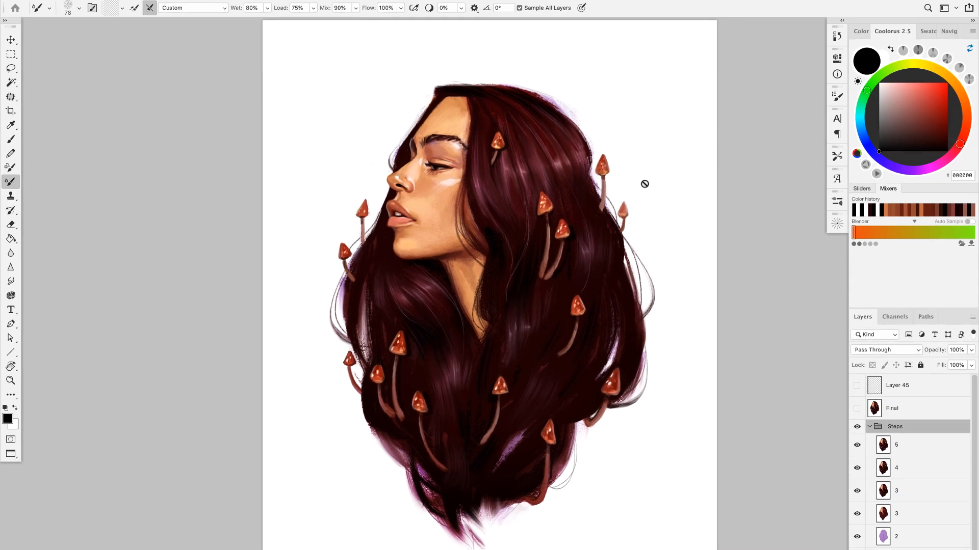
click(856, 409)
click(914, 413)
key(ctrl+shift+alt+n)
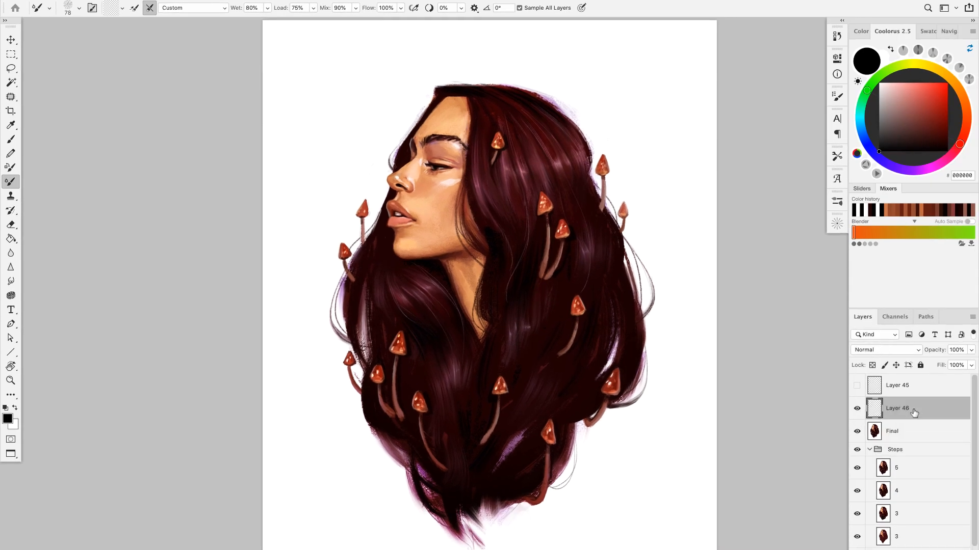
Choose "Mixer Brush Tool Sampled Brush 8 1", sample the reddish hair colour, and blend strokes over the upper back edge of the hair
key(b)
right_click(543, 134)
scroll(865, 396, down, 10)
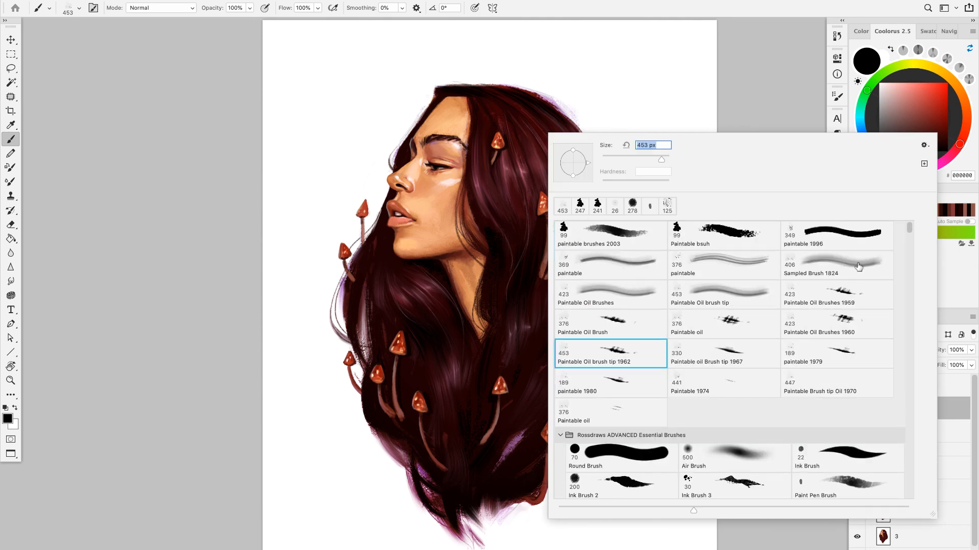
scroll(867, 394, down, 3)
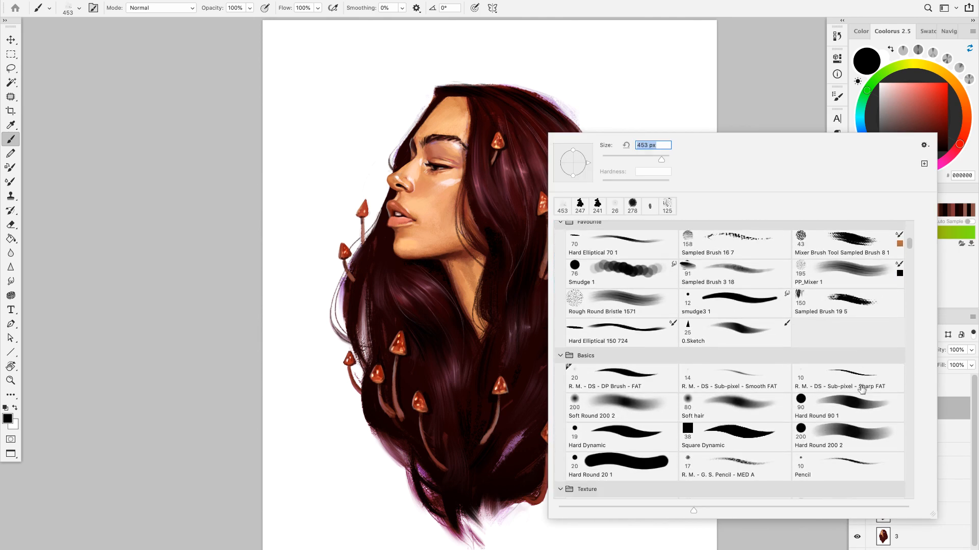
scroll(861, 391, up, 1)
double_click(834, 262)
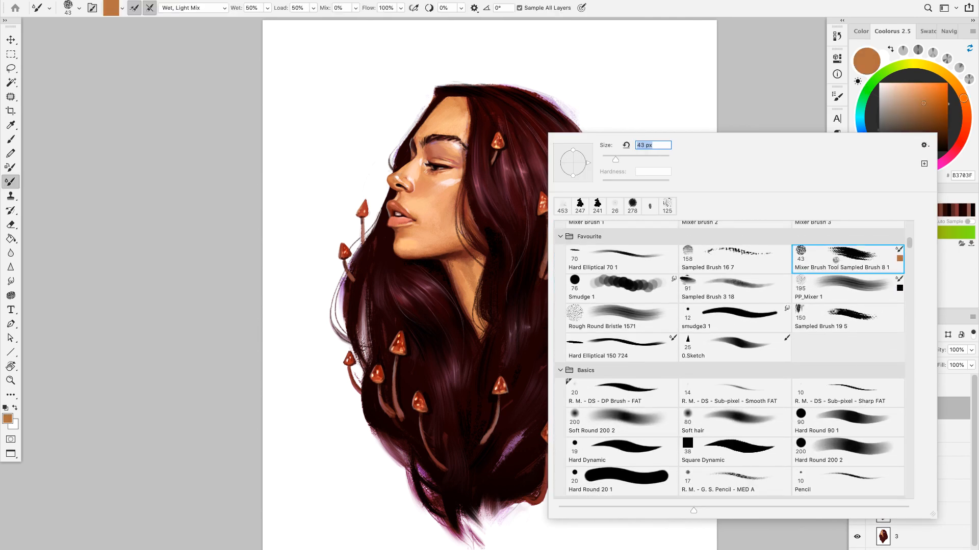
alt+click(540, 130)
mouse_move(548, 112)
mouse_down()
mouse_move(571, 119)
mouse_move(555, 146)
mouse_move(578, 125)
mouse_move(580, 136)
mouse_move(597, 133)
mouse_move(597, 156)
mouse_move(642, 170)
mouse_up()
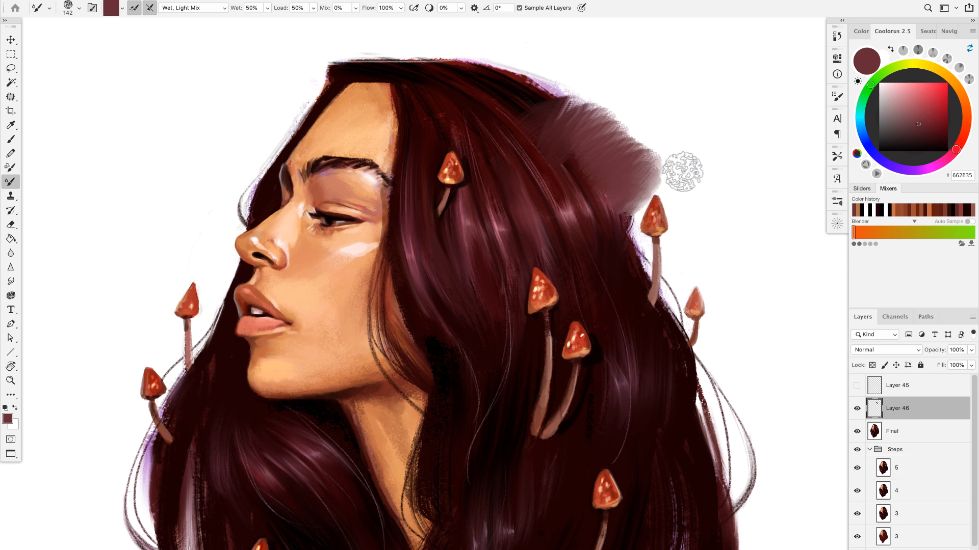
Choose the "Sampled Brush 3 18" tip, sample a dark maroon hair colour, and try a stroke beside the hair
right_click(657, 111)
click(771, 262)
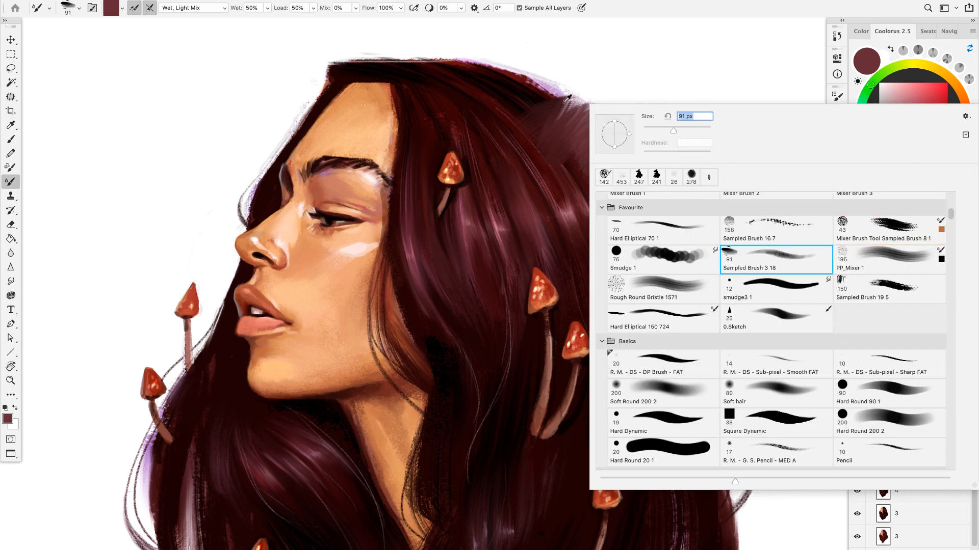
drag(545, 104, 563, 102)
alt+click(563, 97)
mouse_move(600, 55)
mouse_down()
mouse_move(582, 89)
mouse_move(674, 96)
mouse_up()
key(super+z)
Switch to the regular Brush with the "Paintable bsuh" preset at 99 px and paint a dark maroon swatch above the hair
key(b)
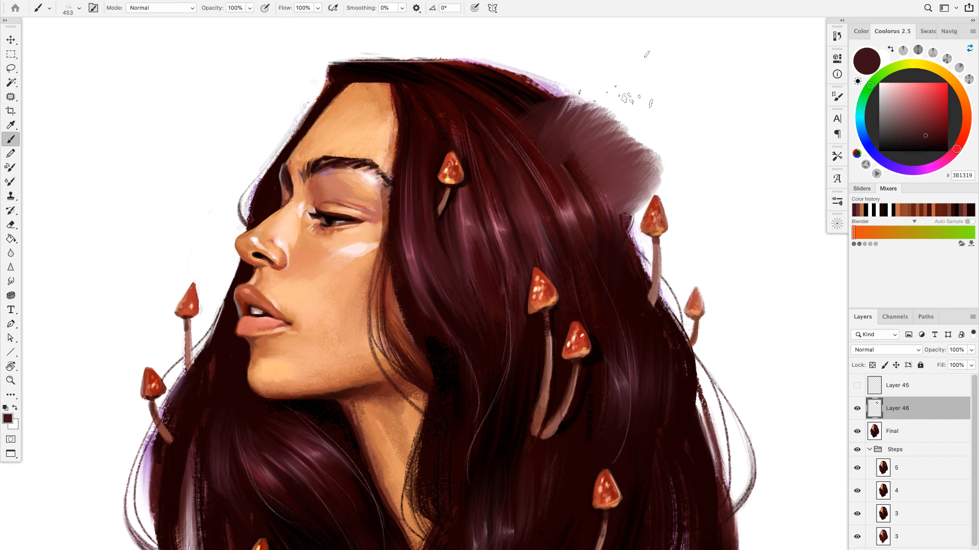
right_click(617, 65)
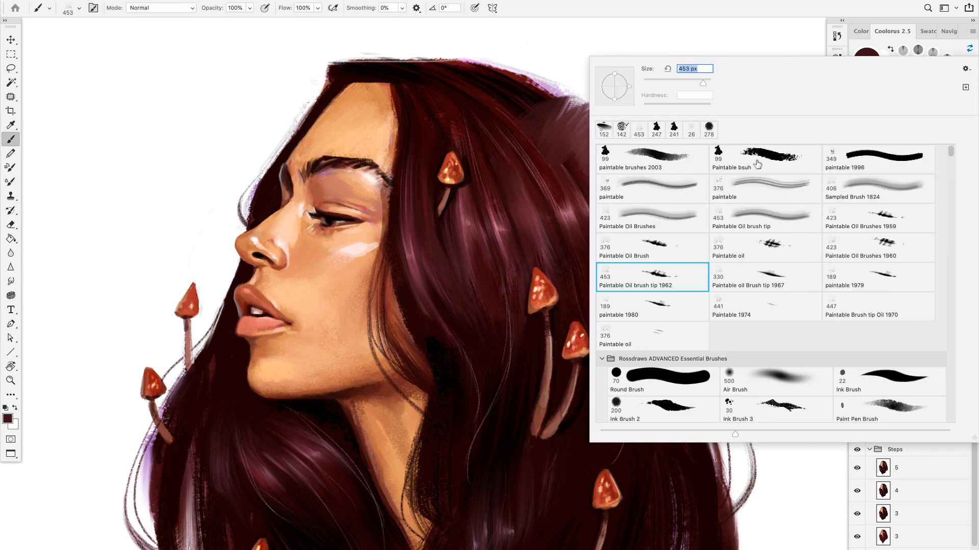
click(758, 164)
key(super+z)
mouse_move(545, 53)
mouse_down()
mouse_move(595, 53)
mouse_move(594, 74)
mouse_move(670, 83)
mouse_move(691, 104)
mouse_up()
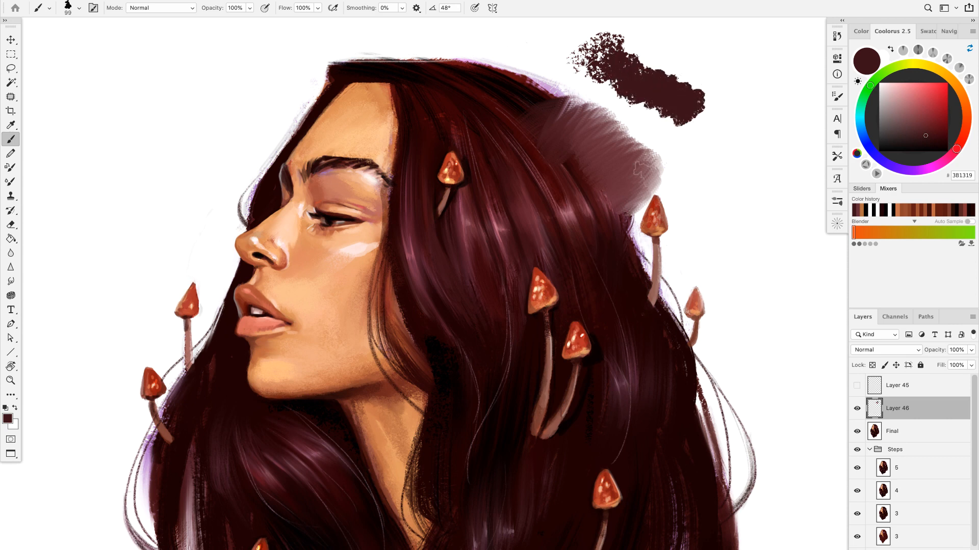
Reapply the "Paintable bsuh" preset and dab a small maroon mark to the left of the swatch
right_click(626, 96)
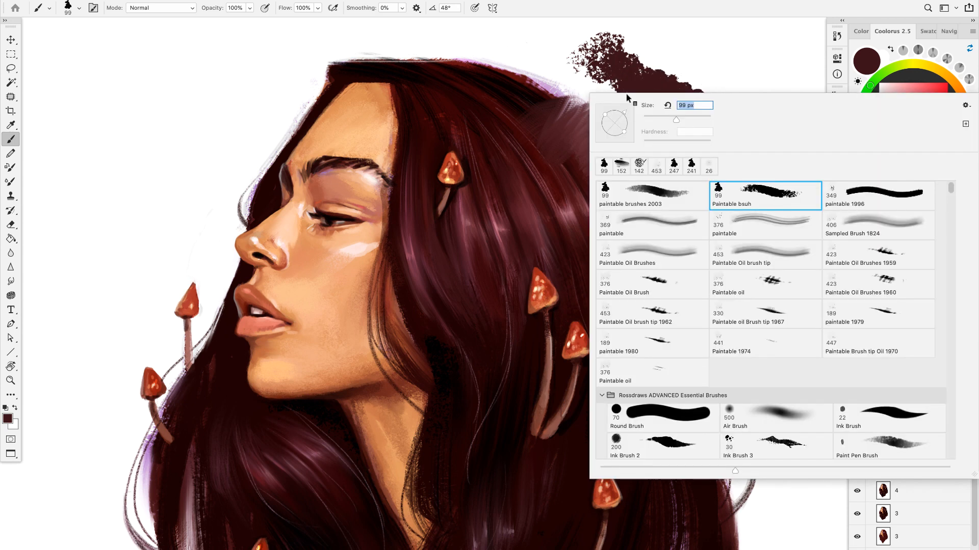
click(753, 196)
drag(535, 49, 564, 63)
Switch to the Mixer Brush with the "Paintable bsuh" tip at 99 px and blend the maroon swatch above the hair
key(shift+b)
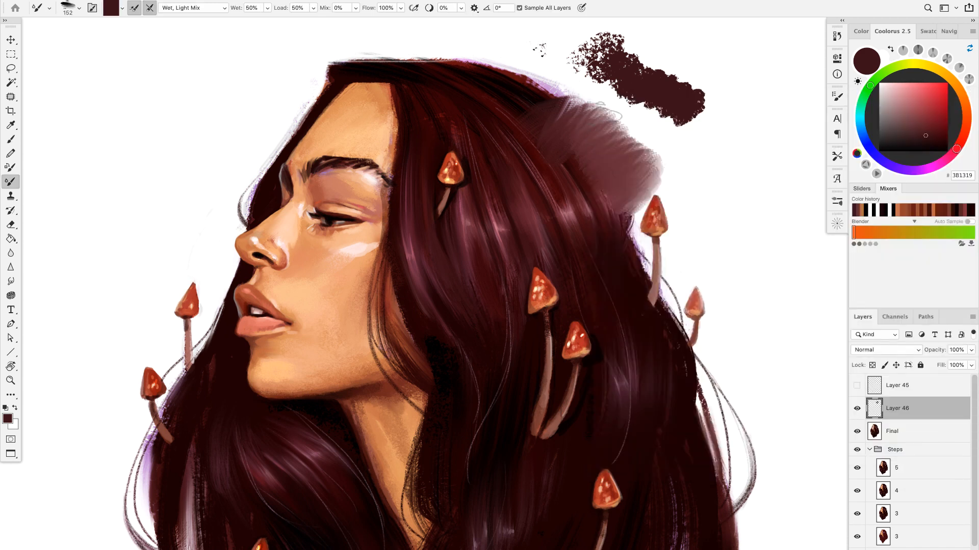
right_click(618, 95)
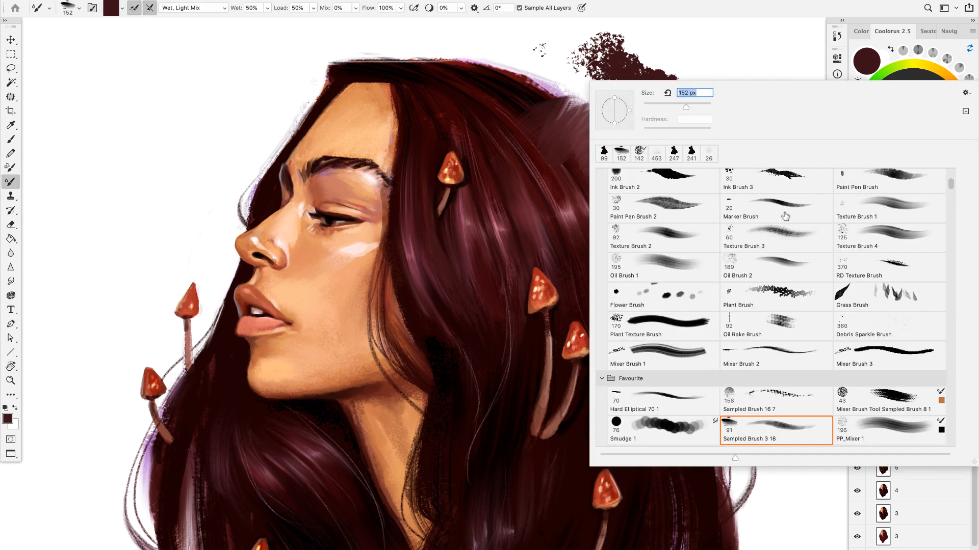
scroll(785, 216, down, 5)
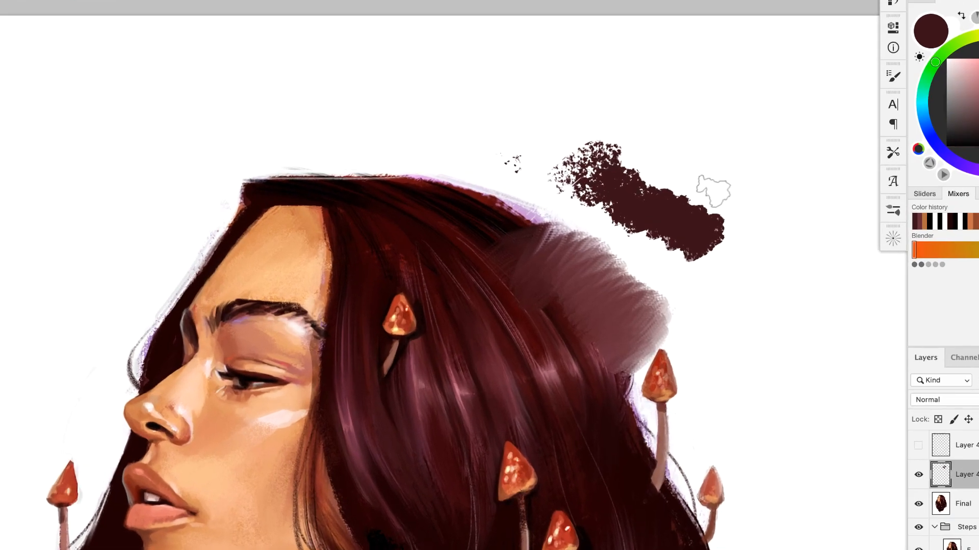
mouse_move(626, 168)
mouse_down()
mouse_move(672, 196)
mouse_move(679, 217)
mouse_move(706, 227)
mouse_up()
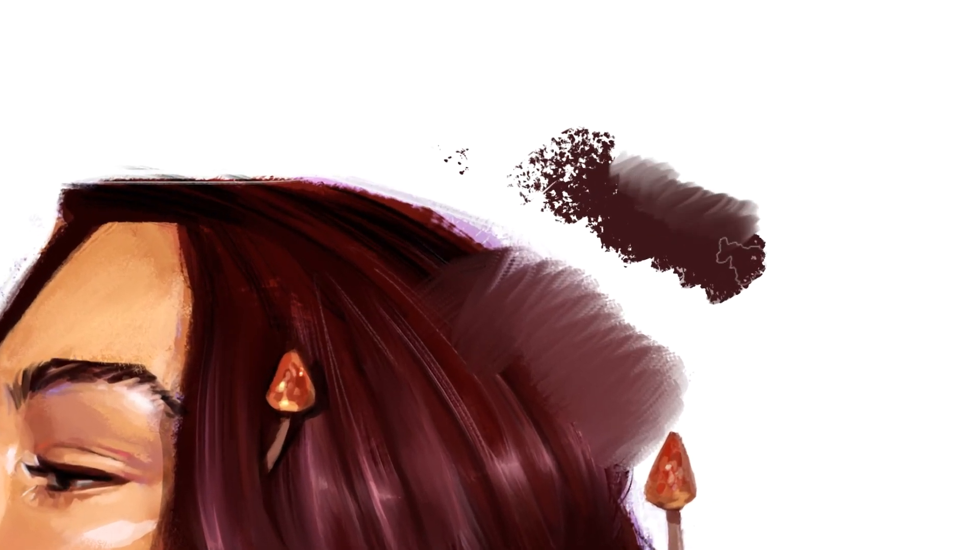
mouse_move(634, 245)
mouse_down()
mouse_move(680, 271)
mouse_move(604, 216)
mouse_up()
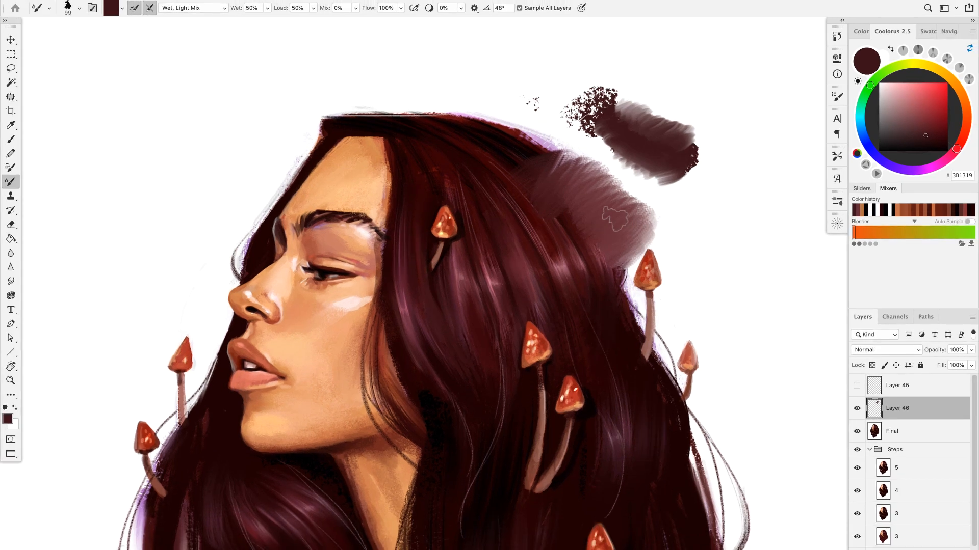
Delete the test swatch layer, Layer 46, and look over the portrait's face and hair
key(BackSpace)
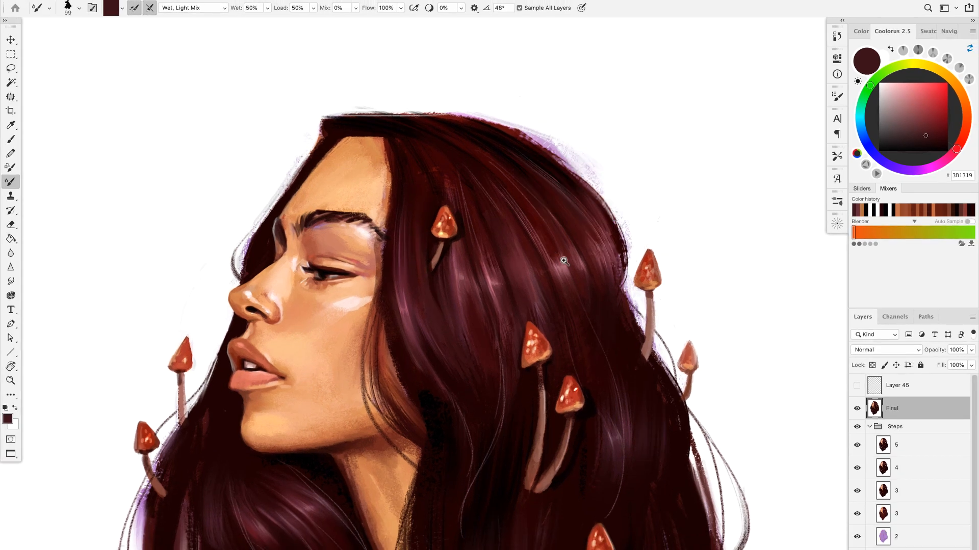
scroll(506, 294, up, 2)
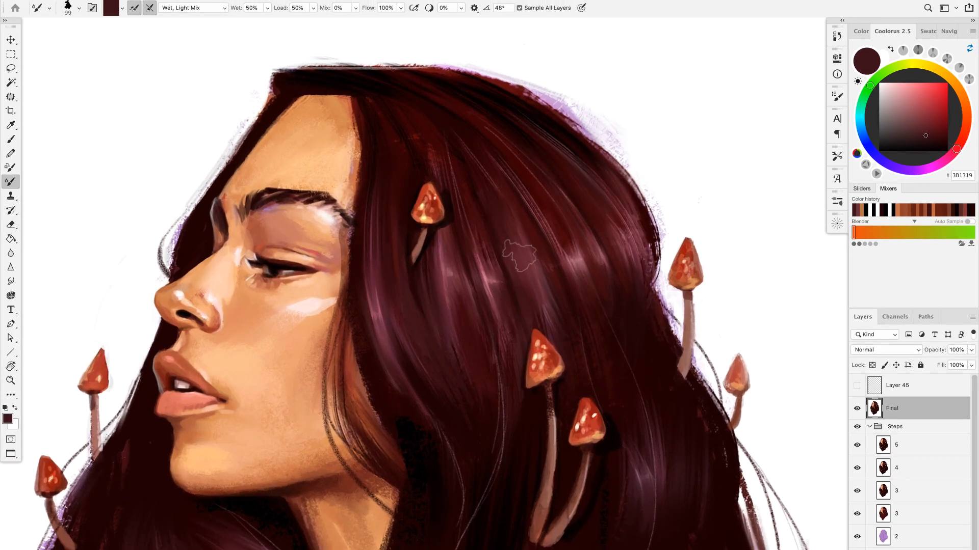
drag(391, 292, 405, 181)
drag(434, 262, 444, 170)
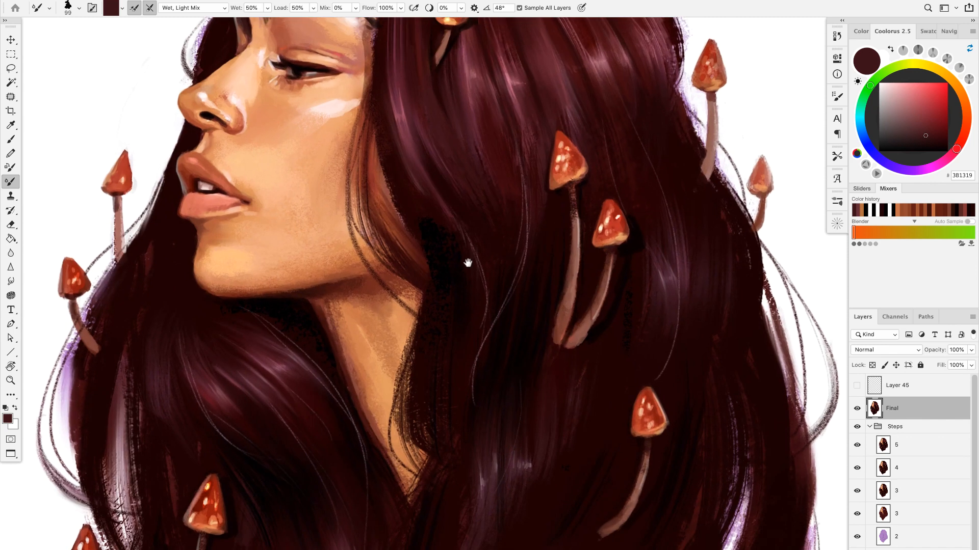
Choose the "PP_Mixer 1" mixer brush preset at 195 px from the Favourite brushes
right_click(483, 163)
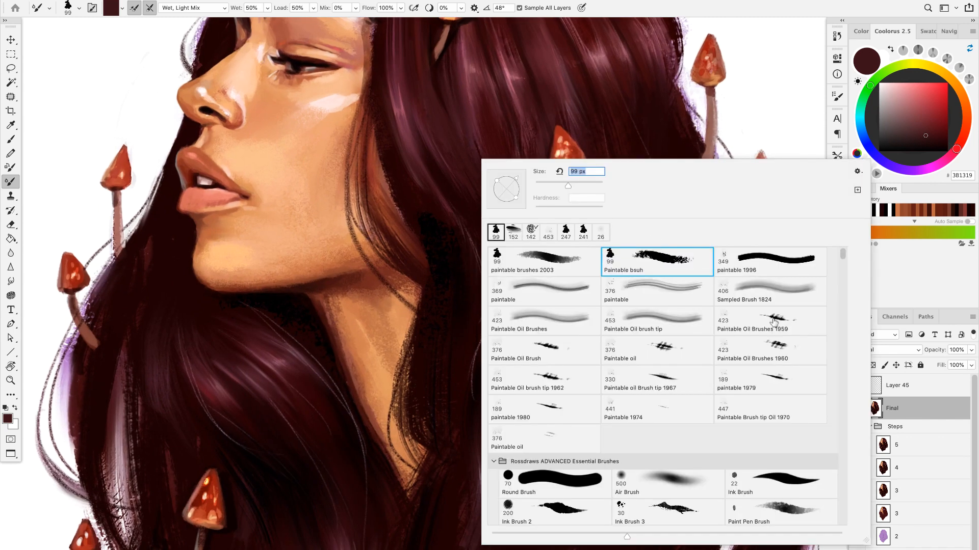
scroll(786, 331, down, 10)
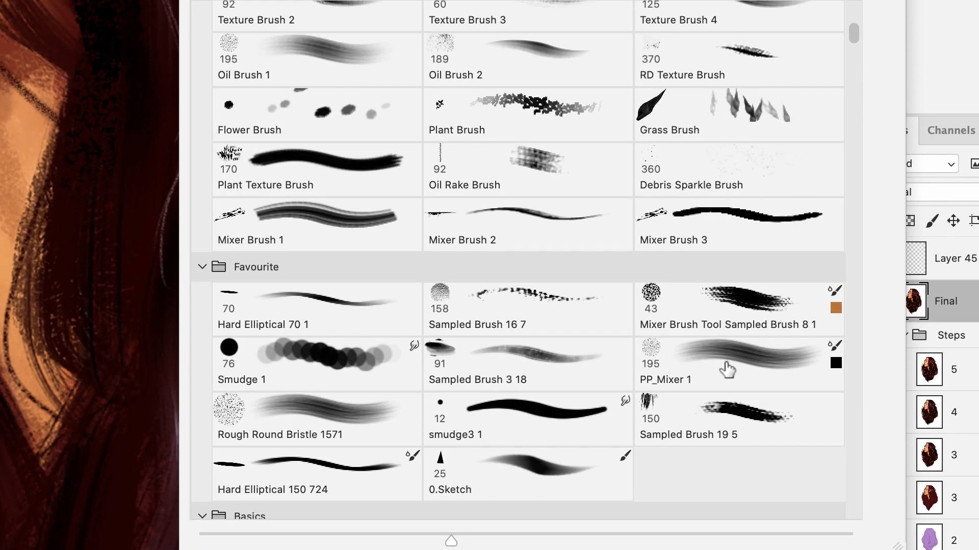
click(750, 402)
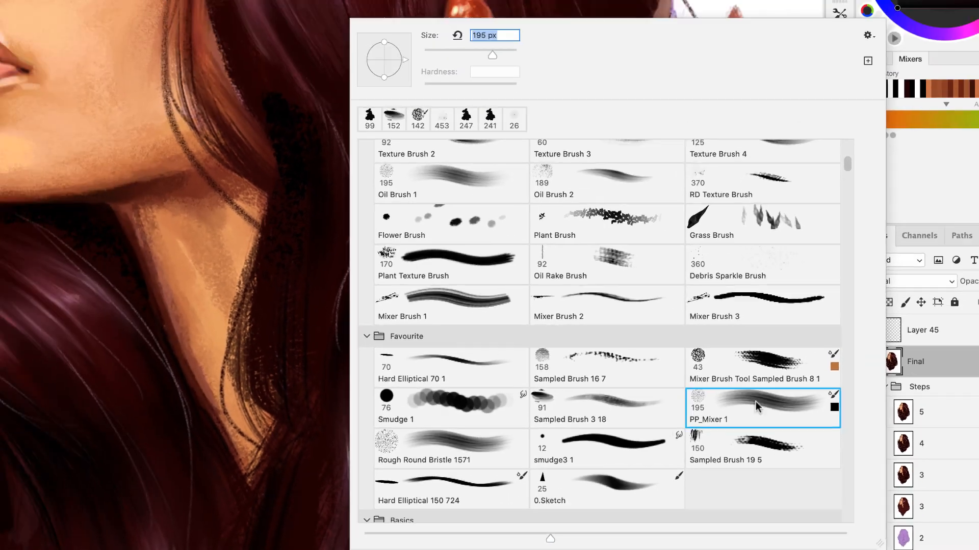
key(Return)
Try blending strokes across the cheek, neck and adjacent hair, and undo them
mouse_move(136, 80)
mouse_down()
mouse_move(241, 10)
mouse_move(140, 84)
mouse_up()
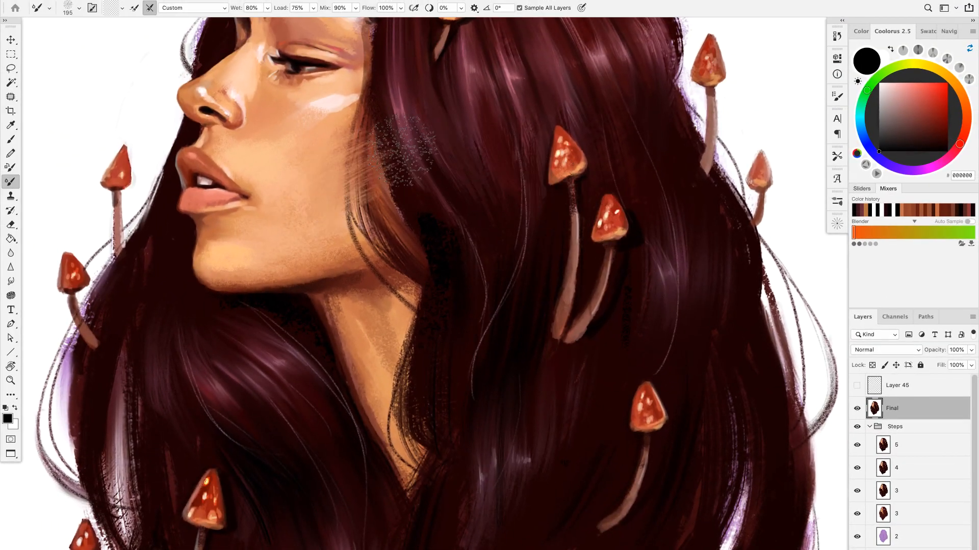
mouse_move(327, 206)
mouse_down()
mouse_move(434, 170)
mouse_move(344, 236)
mouse_move(454, 198)
mouse_move(360, 272)
mouse_move(437, 270)
mouse_move(441, 288)
mouse_move(487, 289)
mouse_move(512, 273)
mouse_up()
scroll(511, 273, down, 6)
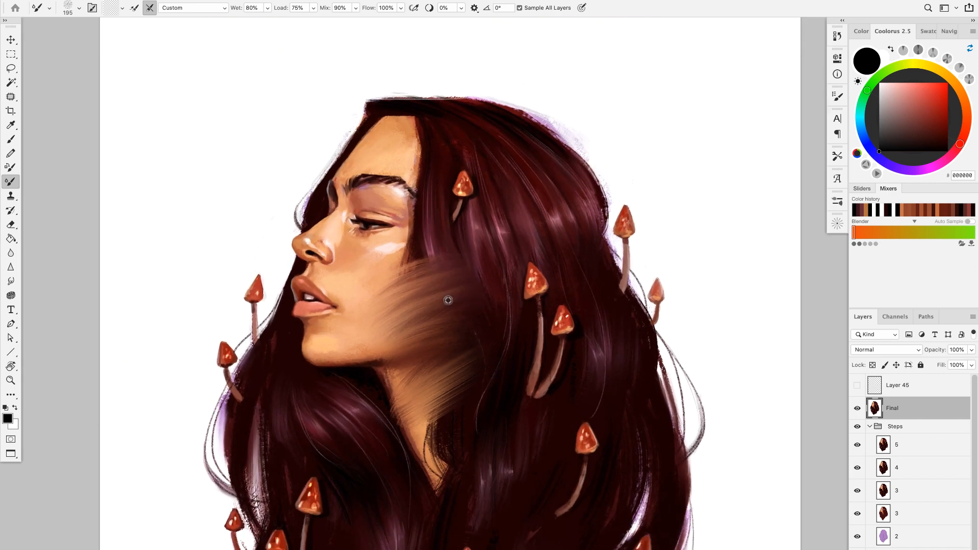
key(ctrl+z)
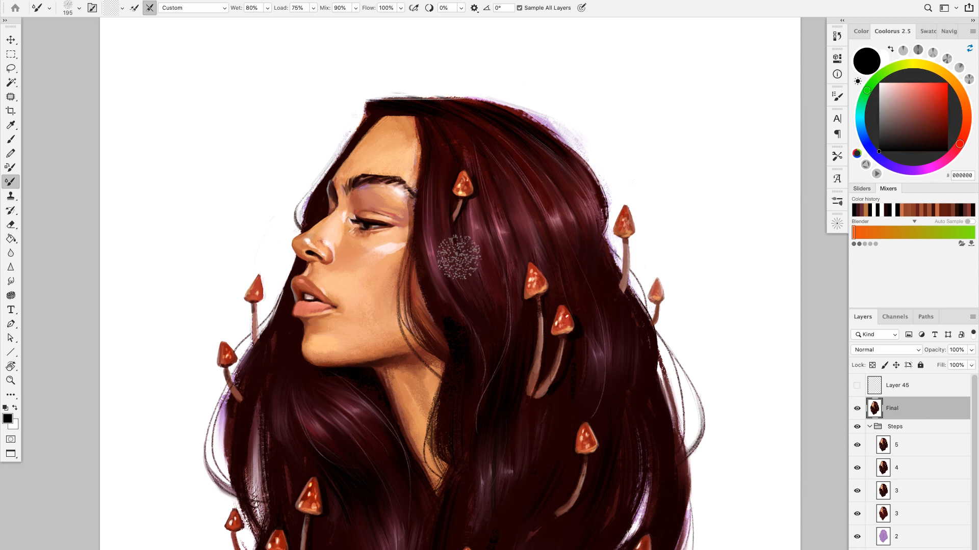
drag(467, 301, 465, 245)
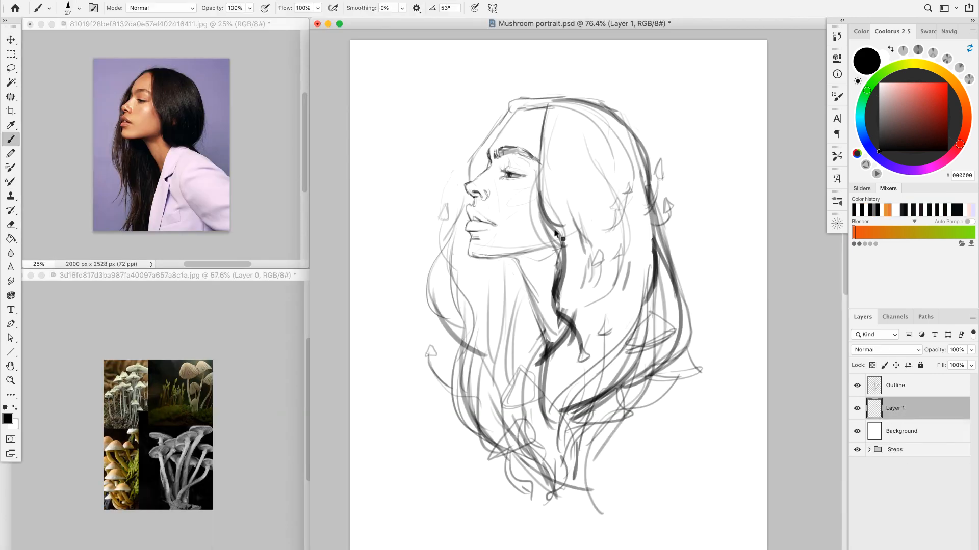
Choose the 376 px "Paintable oil" brush preset and set the paint colour to muted purple 815D93
right_click(545, 214)
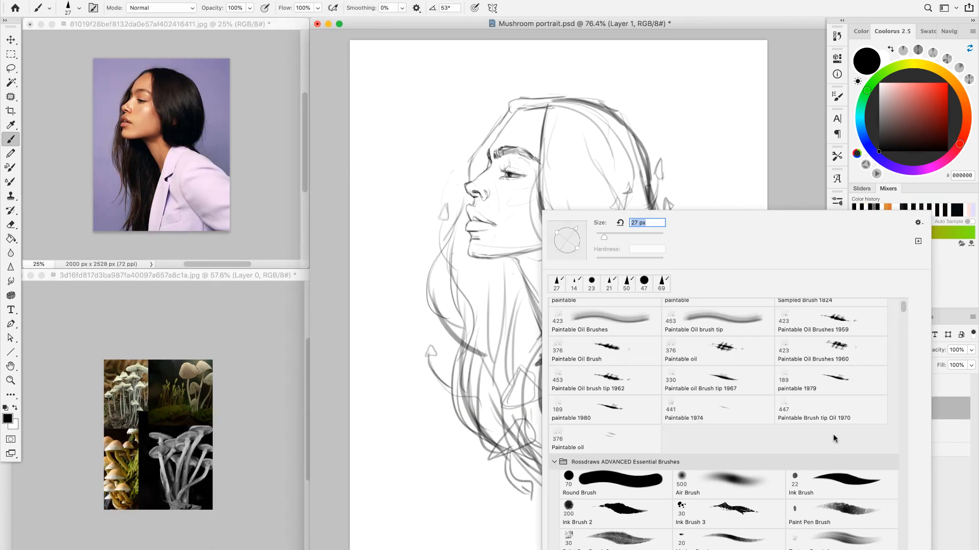
double_click(614, 445)
click(917, 170)
drag(911, 137, 909, 108)
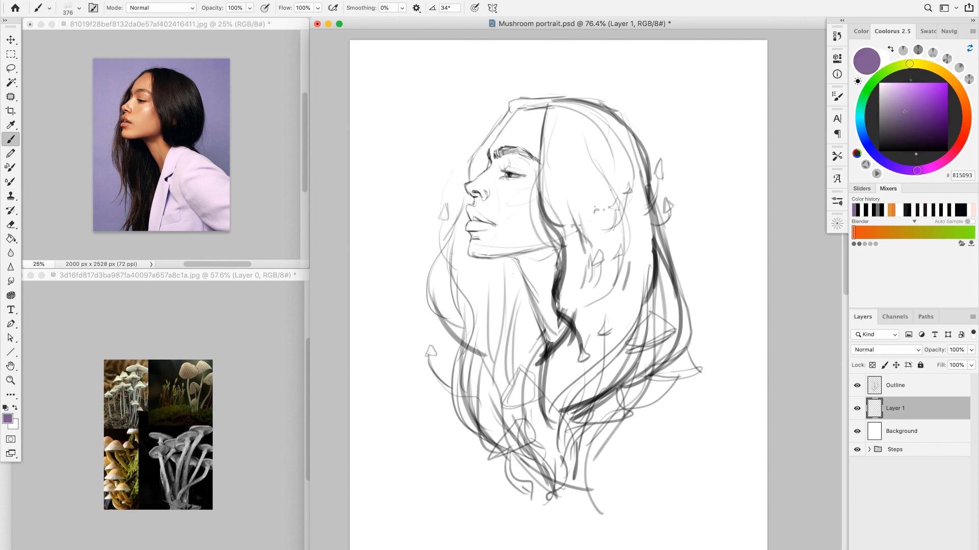
Lighten the purple to AC79C6 and block in the cheek, neck and forehead on Layer 1
drag(555, 180, 512, 324)
click(906, 99)
drag(551, 176, 510, 306)
drag(520, 102, 485, 164)
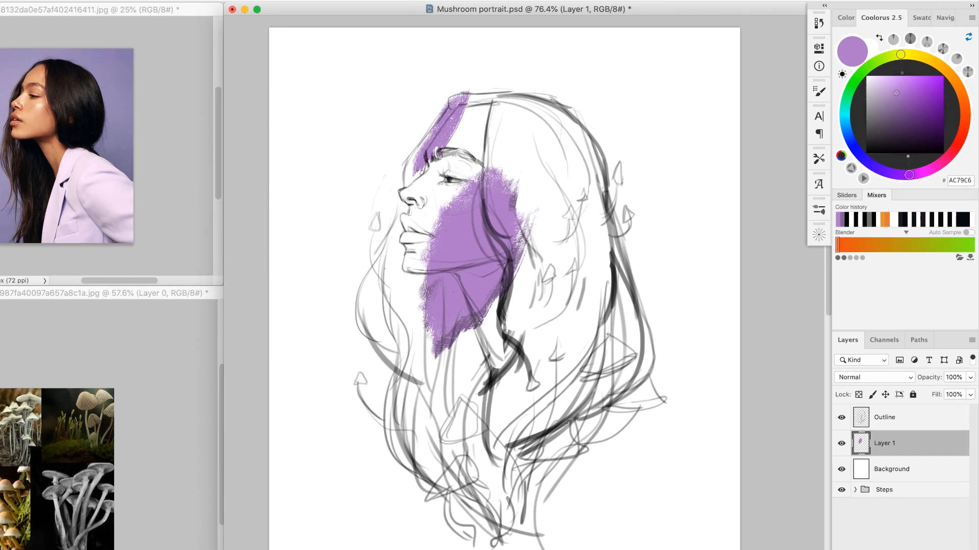
drag(479, 110, 426, 239)
Set the Outline layer's blend mode to Multiply
click(884, 417)
click(868, 378)
click(862, 418)
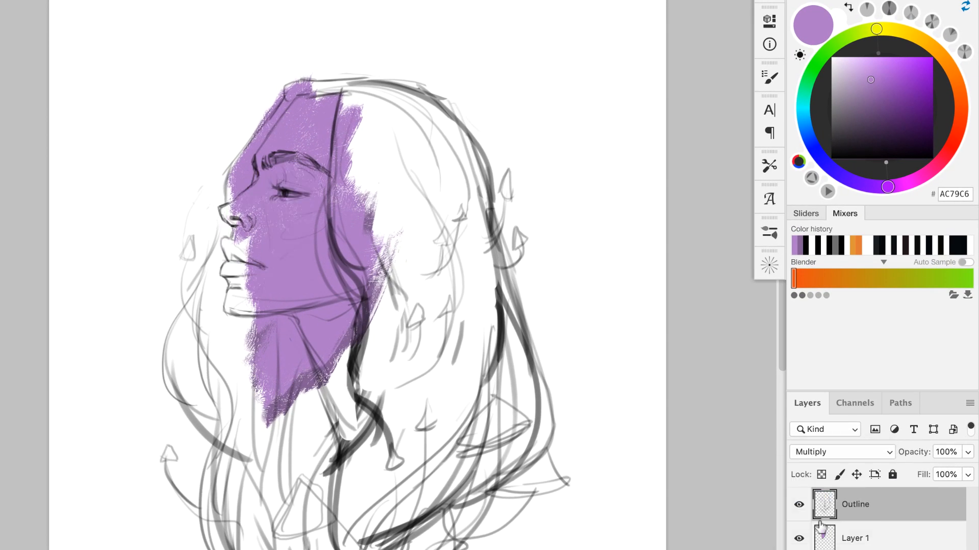
Fill the lips, chin, front hair, lower hair and crown with AC79C6 purple on Layer 1
click(859, 439)
drag(409, 196, 375, 301)
drag(413, 265, 390, 369)
drag(449, 316, 408, 449)
drag(319, 413, 367, 540)
drag(393, 286, 428, 499)
drag(301, 81, 403, 79)
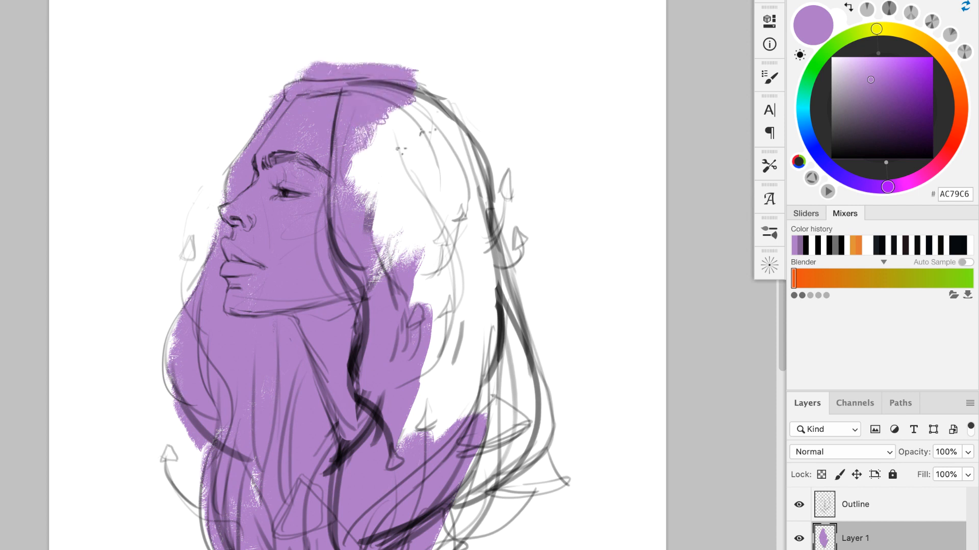
Fill the back of the hair with the same purple out to its outer edge, covering remaining gaps inside the head
drag(378, 112, 408, 265)
drag(449, 153, 474, 418)
drag(500, 239, 510, 418)
drag(540, 449, 469, 530)
drag(532, 339, 550, 438)
drag(509, 252, 515, 306)
mouse_move(397, 74)
mouse_down()
mouse_move(421, 84)
mouse_move(524, 283)
mouse_up()
drag(364, 174, 352, 191)
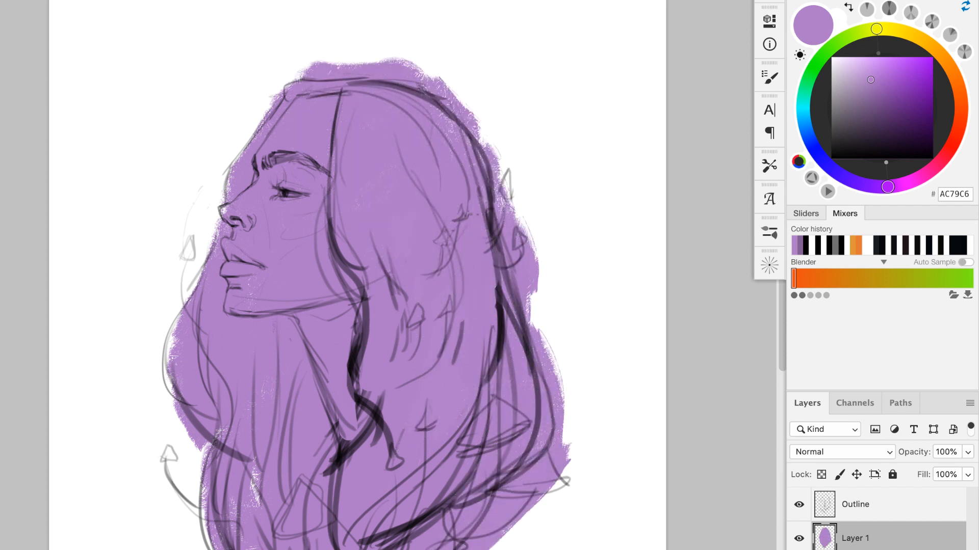
drag(352, 105, 317, 110)
Sample white from the background and trim the purple silhouette along the crown and back of the hair
alt+click(326, 46)
mouse_move(305, 64)
mouse_down()
mouse_move(412, 65)
mouse_move(438, 79)
mouse_up()
drag(434, 82, 532, 308)
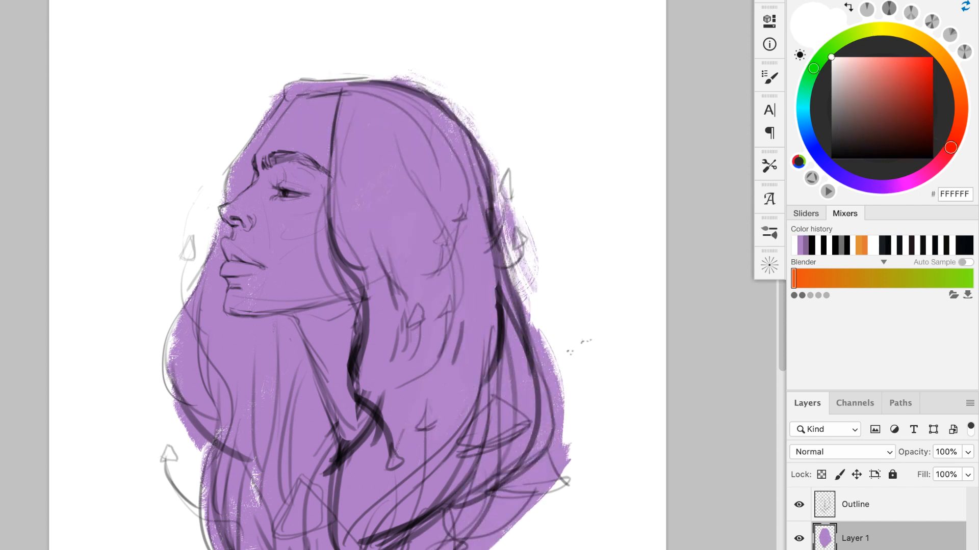
drag(568, 464, 469, 542)
Sample the purple again and extend the front hair edge, filling gaps in the lower strands
alt+click(221, 384)
drag(186, 308, 199, 448)
drag(217, 410, 200, 403)
drag(202, 451, 199, 545)
drag(252, 461, 254, 509)
Pick another brush preset and refine the purple hair edges and mushroom caps beside the hair
right_click(351, 245)
scroll(510, 449, down, 15)
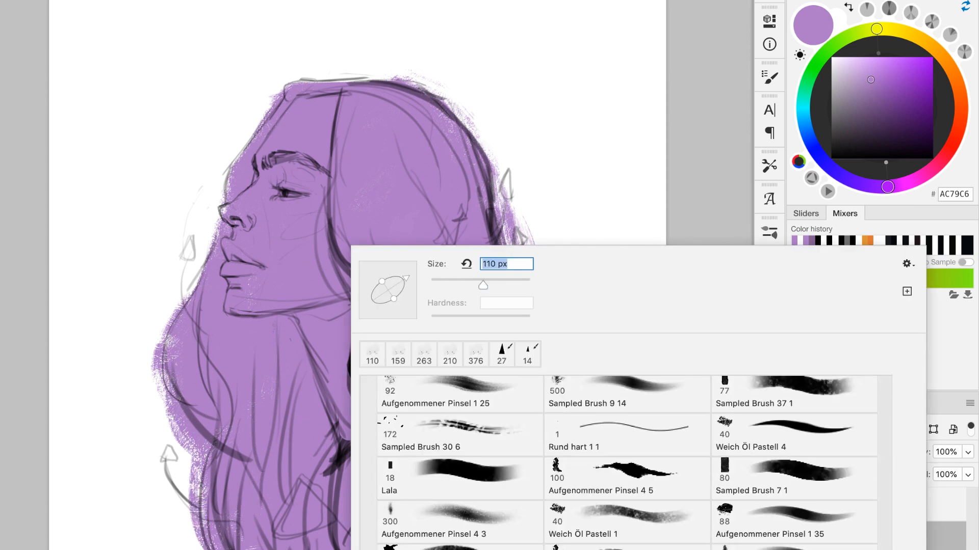
click(509, 438)
key(Return)
drag(187, 363, 199, 451)
drag(507, 242, 516, 313)
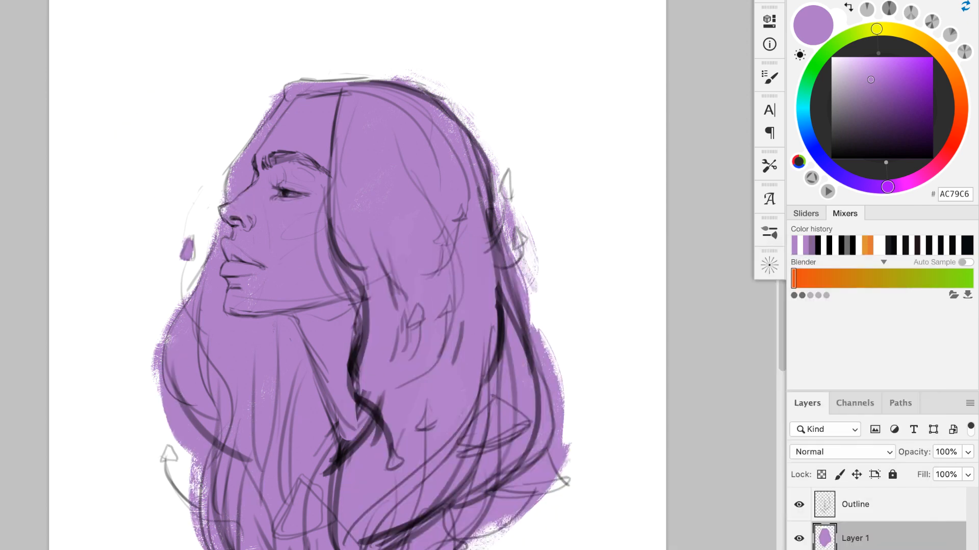
On a new Layer 2 above the purple base, try orange skin tones and set the colour to BC5E39
click(936, 51)
click(902, 83)
click(955, 78)
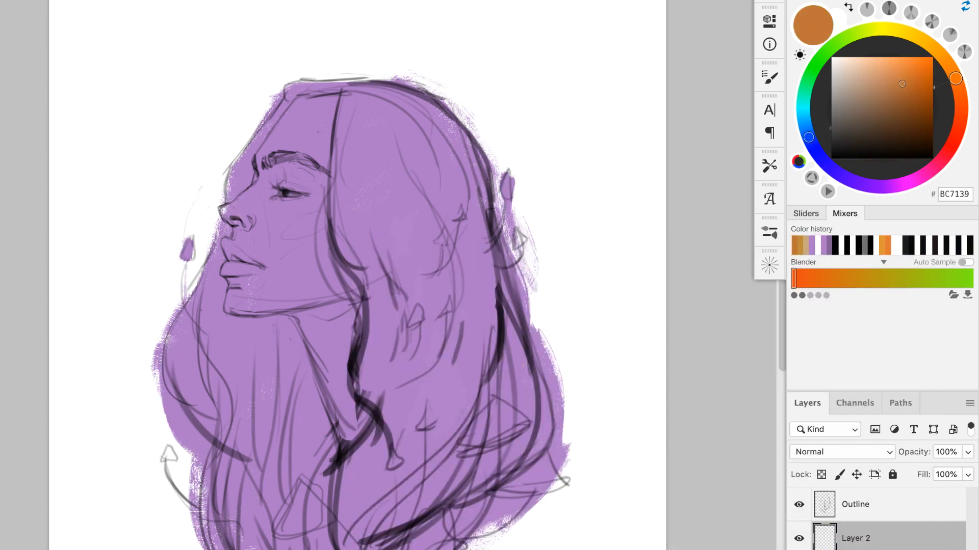
click(957, 87)
mouse_move(298, 130)
mouse_down()
mouse_move(321, 102)
mouse_move(325, 150)
mouse_up()
click(961, 102)
Paint the upper forehead and hairline in BC5E39 and clip Layer 2 to the layer below
mouse_move(313, 89)
mouse_down()
mouse_move(328, 150)
mouse_move(286, 122)
mouse_up()
drag(330, 122, 327, 159)
drag(287, 110, 278, 121)
key(alt+super+g)
drag(291, 92, 274, 125)
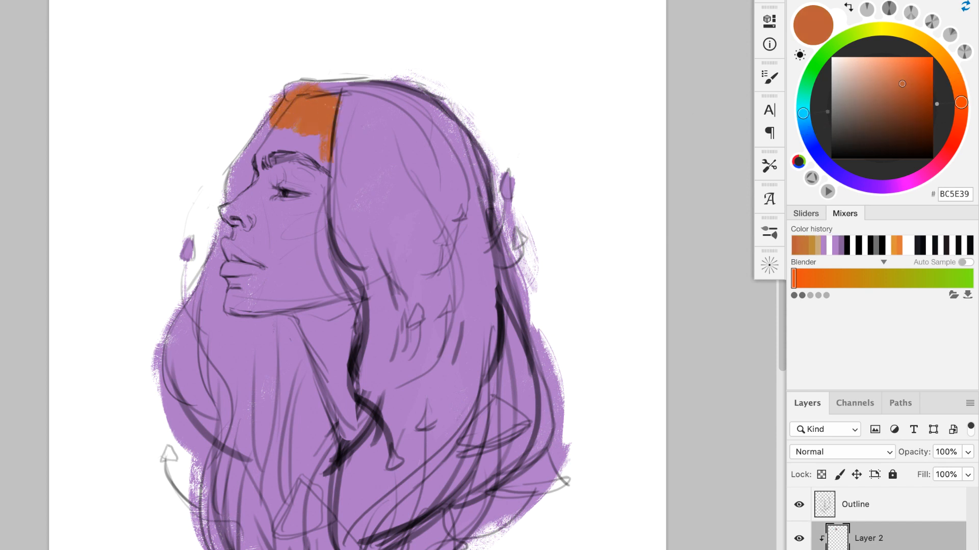
Release Layer 2's clipping mask and block in the side of the face, nose, jawline and neck shadows in BC5E39
drag(320, 166, 331, 265)
key(alt+super+g)
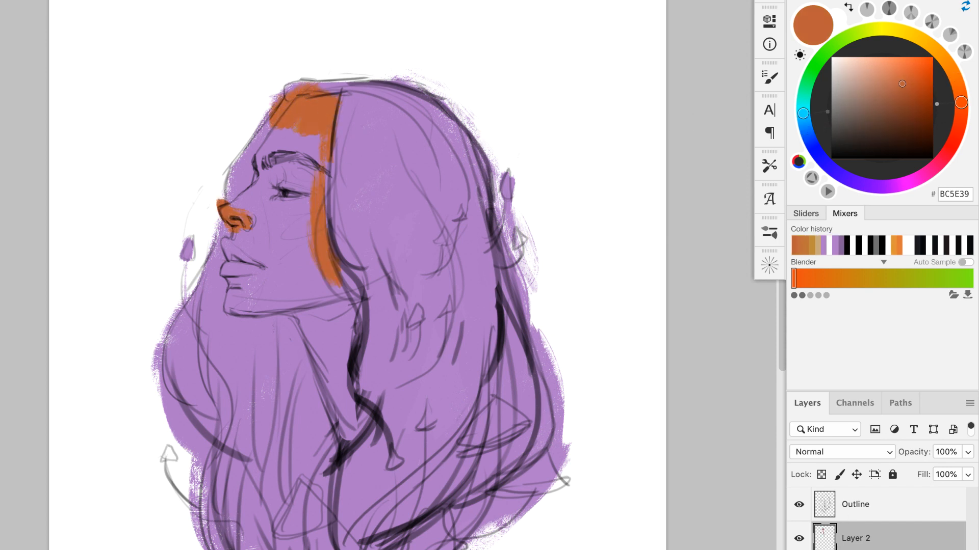
drag(246, 220, 255, 224)
mouse_move(272, 305)
mouse_down()
mouse_move(347, 296)
mouse_move(344, 312)
mouse_up()
drag(326, 297, 357, 291)
drag(322, 357, 345, 435)
drag(348, 315, 347, 403)
Pick a lighter orange and paint the middle of the forehead and the bridge of the nose
click(960, 89)
click(895, 66)
drag(280, 124, 266, 154)
mouse_move(302, 100)
mouse_down()
mouse_move(283, 147)
mouse_move(296, 135)
mouse_up()
mouse_move(315, 125)
mouse_down()
mouse_move(320, 158)
mouse_move(269, 182)
mouse_move(312, 181)
mouse_move(300, 203)
mouse_move(239, 203)
mouse_up()
Shade around the eye and beside the nose with a redder orange and sampled skin tones
click(961, 116)
alt+click(300, 127)
alt+click(273, 175)
alt+click(301, 171)
drag(245, 213, 295, 227)
alt+click(230, 211)
alt+click(270, 204)
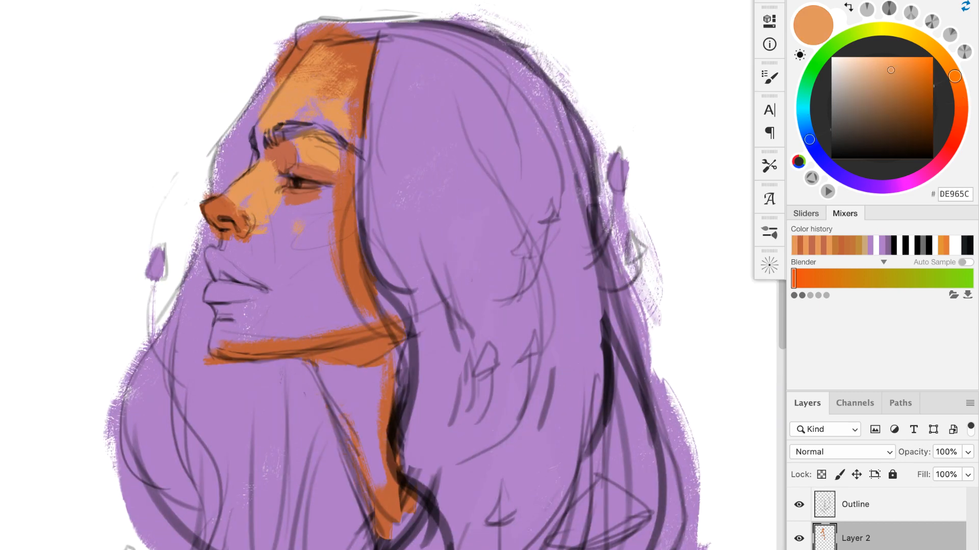
Sample the light orange DE965C and fill the area above the lip, beneath the eye and across the cheek
alt+click(225, 210)
alt+click(267, 209)
drag(240, 244, 265, 272)
drag(288, 204, 277, 262)
drag(329, 196, 296, 227)
drag(334, 204, 317, 300)
drag(330, 232, 326, 304)
Fill the lips, chin and neck with the light orange DE965C
mouse_move(212, 252)
mouse_down()
mouse_move(229, 286)
mouse_move(275, 298)
mouse_up()
mouse_move(214, 311)
mouse_down()
mouse_move(296, 331)
mouse_move(349, 328)
mouse_up()
drag(321, 364, 375, 469)
drag(375, 347, 376, 433)
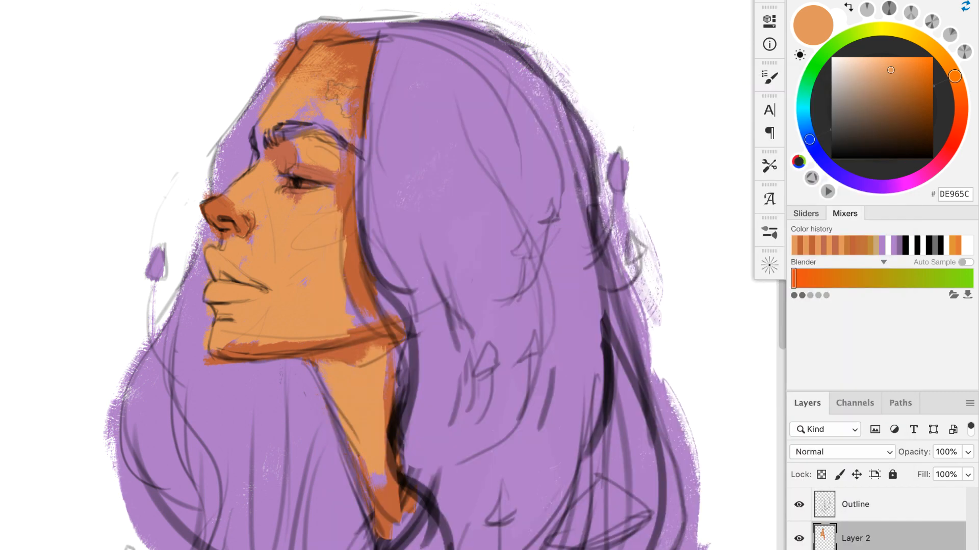
Sample the forehead tone, lighten it to peach F8B57E, and paint the forehead highlight above the brow
alt+click(324, 95)
drag(307, 108, 346, 129)
click(947, 63)
drag(891, 61, 881, 57)
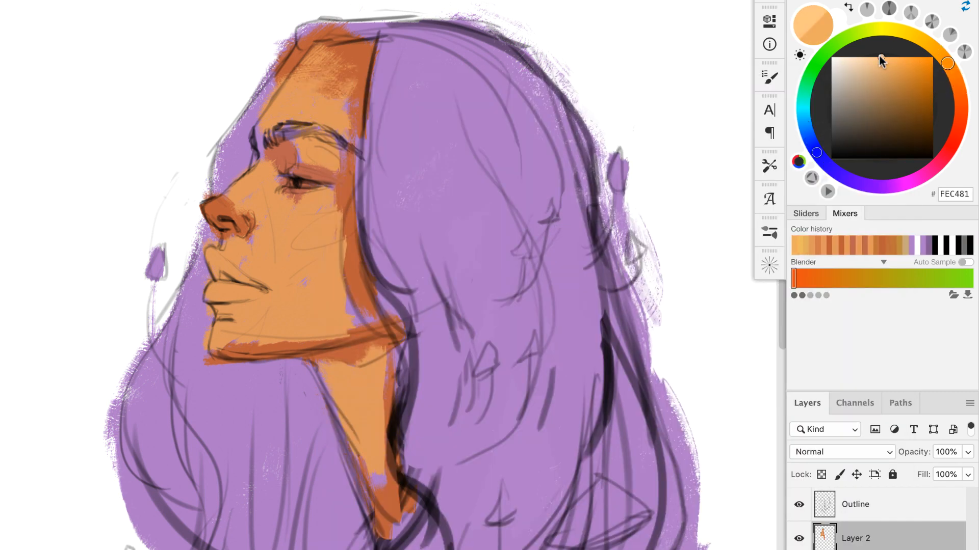
alt+click(327, 100)
click(880, 60)
mouse_move(307, 115)
mouse_down()
mouse_move(332, 84)
mouse_move(353, 135)
mouse_up()
drag(317, 140, 334, 157)
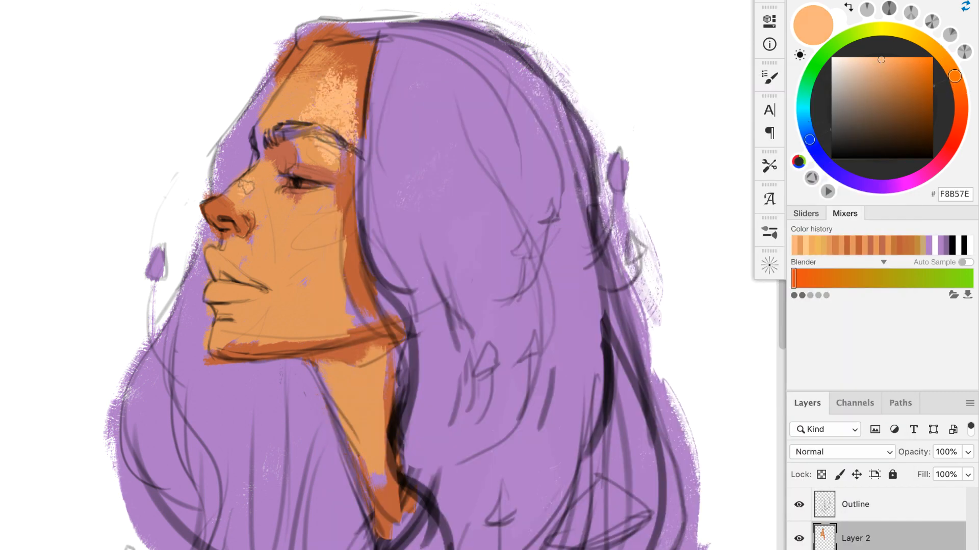
Paint peach F8B57E highlights on the nose bridge and cheek, and blend the cheek with sampled orange tones
drag(246, 187, 248, 209)
drag(334, 212, 309, 229)
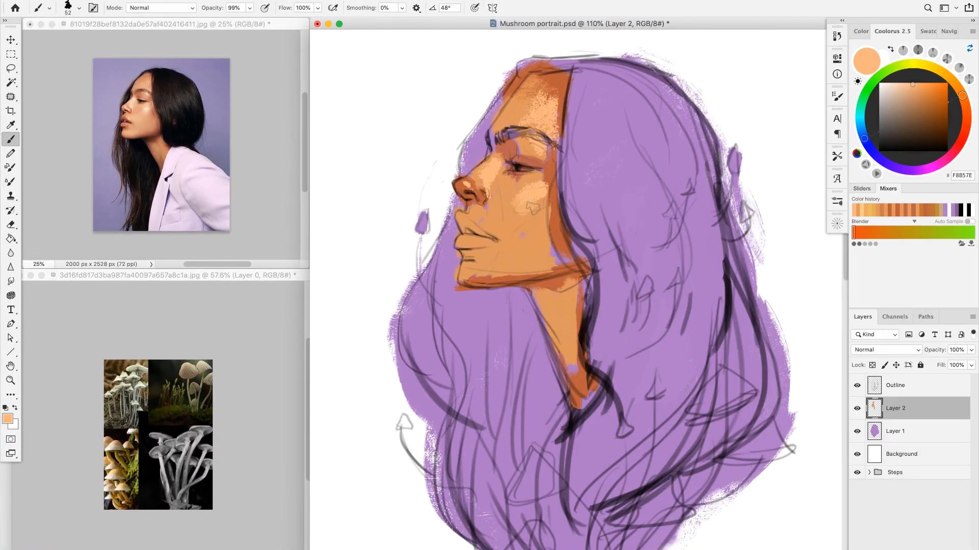
alt+click(530, 213)
alt+click(525, 206)
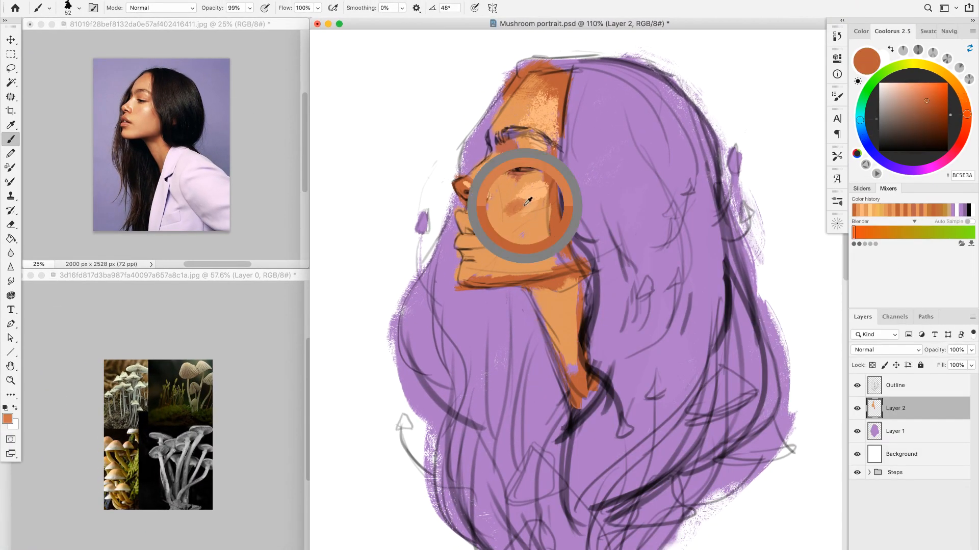
drag(524, 206, 511, 201)
alt+click(513, 219)
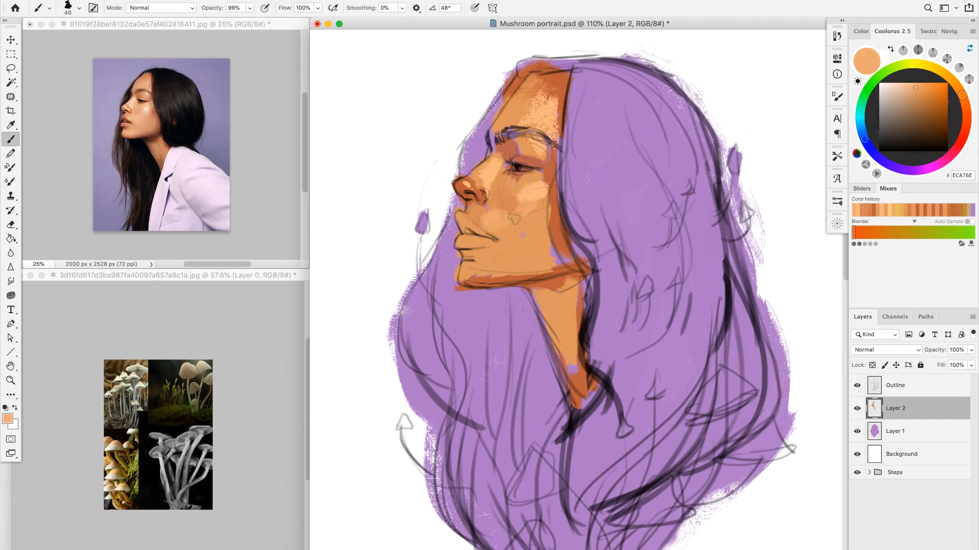
Sample dusty red and orange tones from the face and shade below the eye toward the temple
alt+click(553, 160)
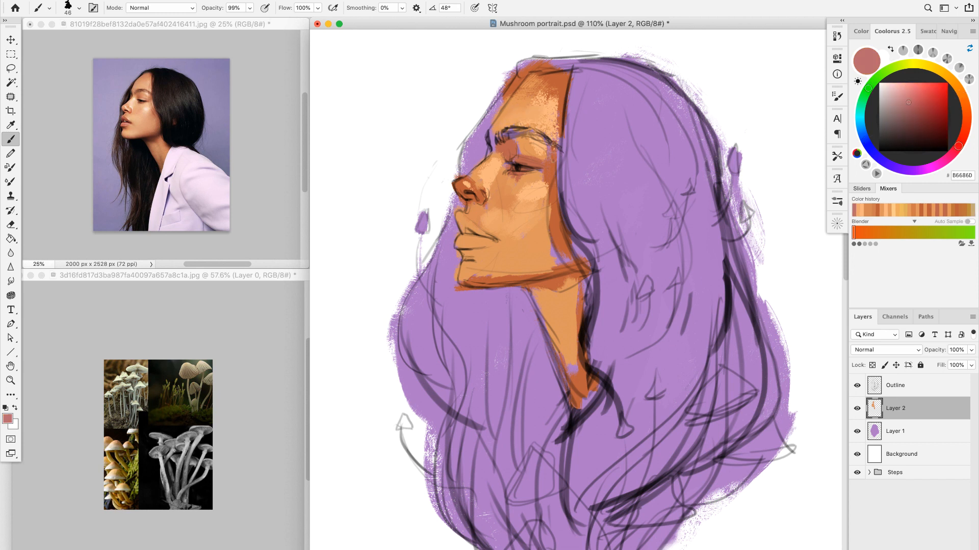
alt+click(552, 89)
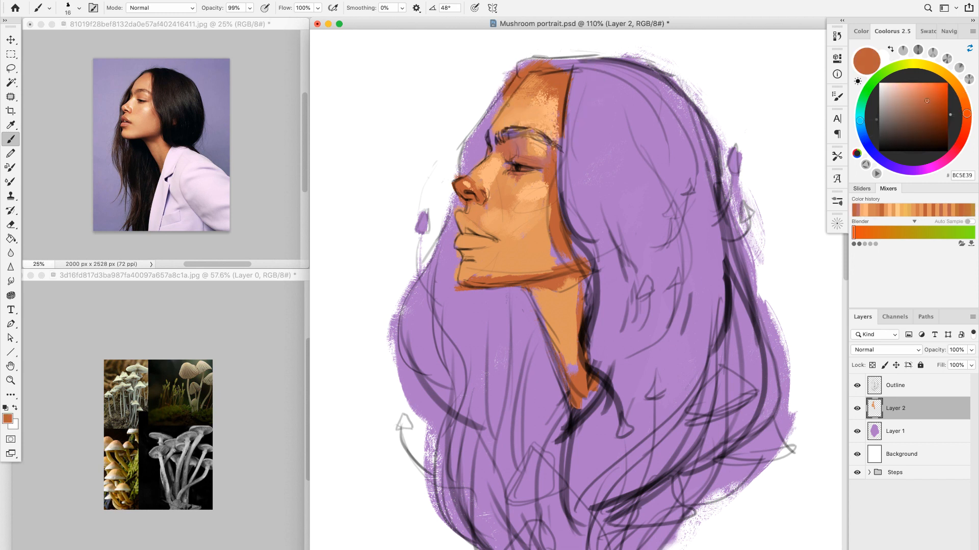
alt+click(523, 183)
drag(532, 179, 554, 170)
Sample skin oranges and cover the purple gaps along the cheek edge, jawline and neck
alt+click(557, 224)
mouse_move(556, 240)
mouse_down()
mouse_move(566, 260)
mouse_move(477, 281)
mouse_up()
alt+click(570, 269)
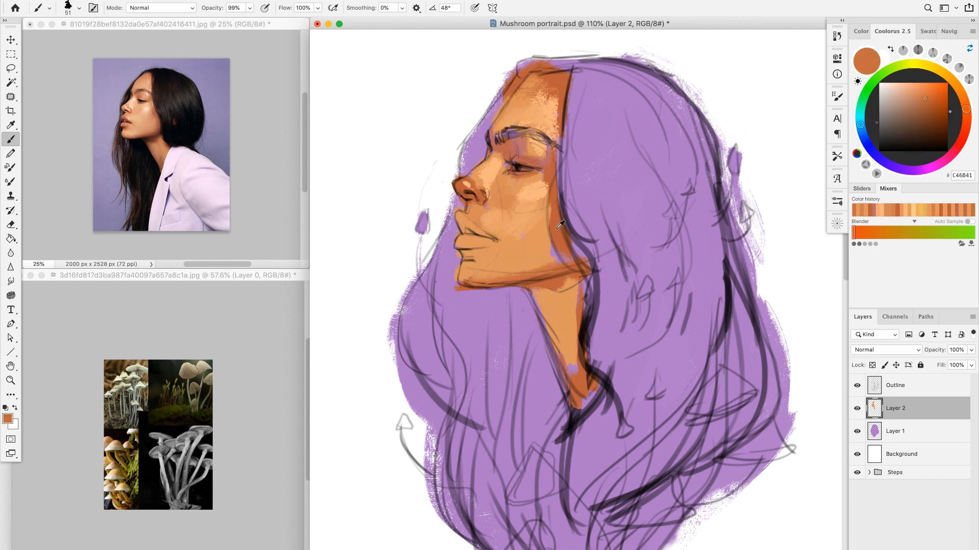
alt+click(566, 285)
mouse_move(574, 281)
mouse_down()
mouse_move(534, 290)
mouse_move(559, 356)
mouse_up()
alt+click(565, 319)
mouse_move(556, 305)
mouse_down()
mouse_move(576, 403)
mouse_move(561, 309)
mouse_move(575, 326)
mouse_up()
Paint a muted purple-brown shadow under the jaw and deepen the side of the face along the hairline
alt+click(560, 311)
alt+click(559, 307)
alt+click(567, 285)
alt+click(616, 237)
drag(576, 282, 545, 288)
alt+click(563, 284)
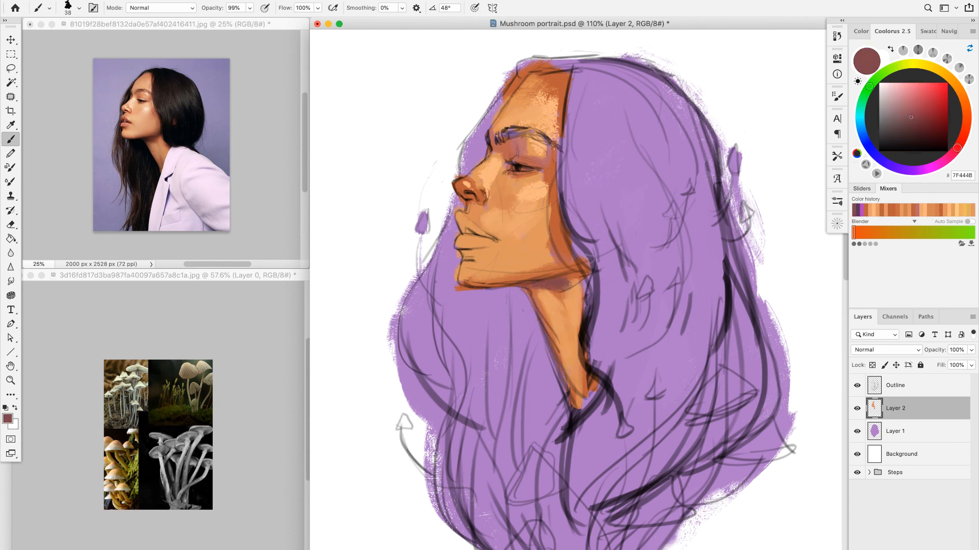
drag(554, 173, 559, 236)
alt+click(570, 83)
Magnify the portrait reference photo to about 52% and enlarge its window
click(168, 24)
key(super+plus)
key(super+plus)
drag(307, 268, 299, 354)
Sample a light peach and paint highlights on the nose bridge, cheekbone and forehead edge
alt+click(479, 178)
drag(460, 190, 498, 164)
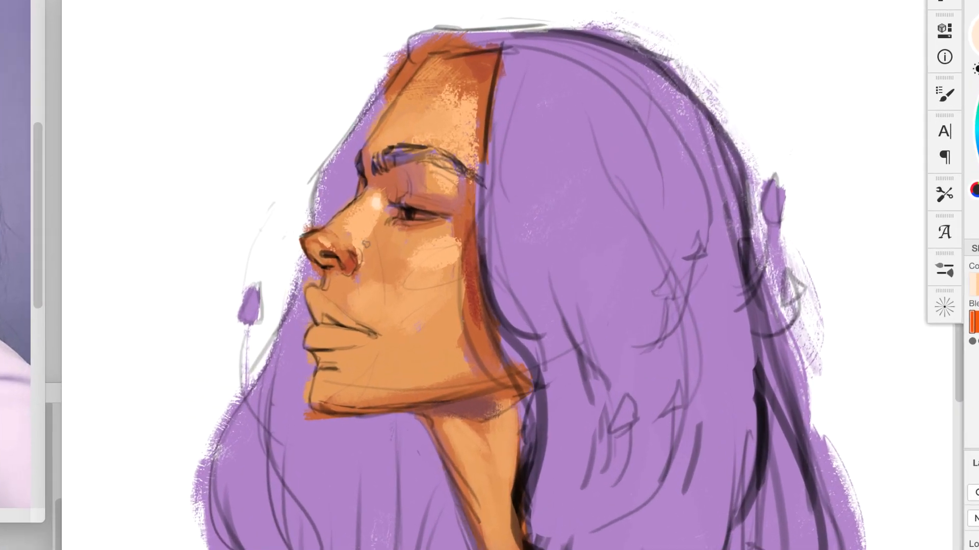
drag(366, 244, 360, 255)
drag(452, 243, 435, 259)
drag(470, 137, 471, 160)
Paint the upper and lower lips in reddish pink tones and touch up the chin
mouse_move(313, 293)
mouse_down()
mouse_move(326, 323)
mouse_move(352, 324)
mouse_up()
drag(308, 337, 371, 334)
alt+click(428, 266)
drag(313, 364, 283, 368)
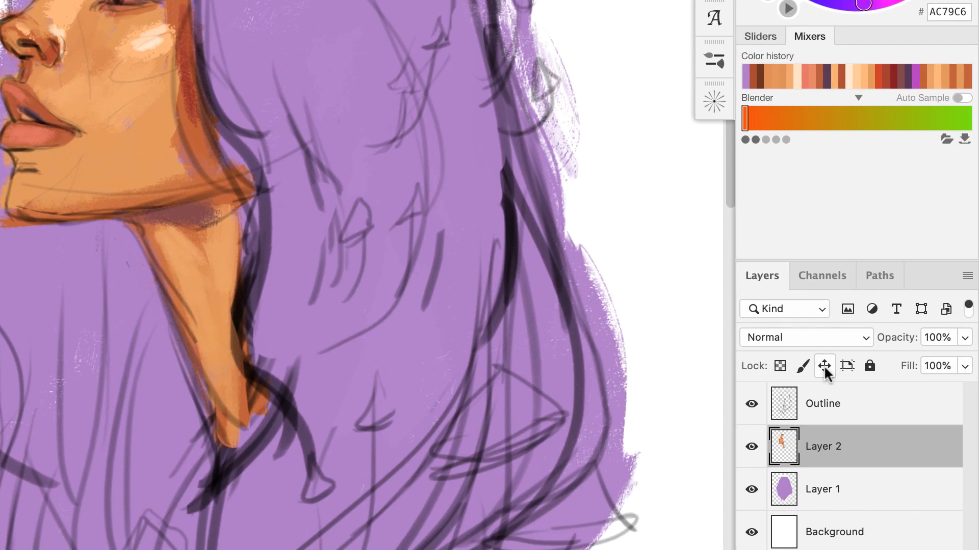
Set the Outline layer to Multiply at 34% opacity and choose a dark maroon paint colour
click(827, 403)
drag(884, 343, 881, 346)
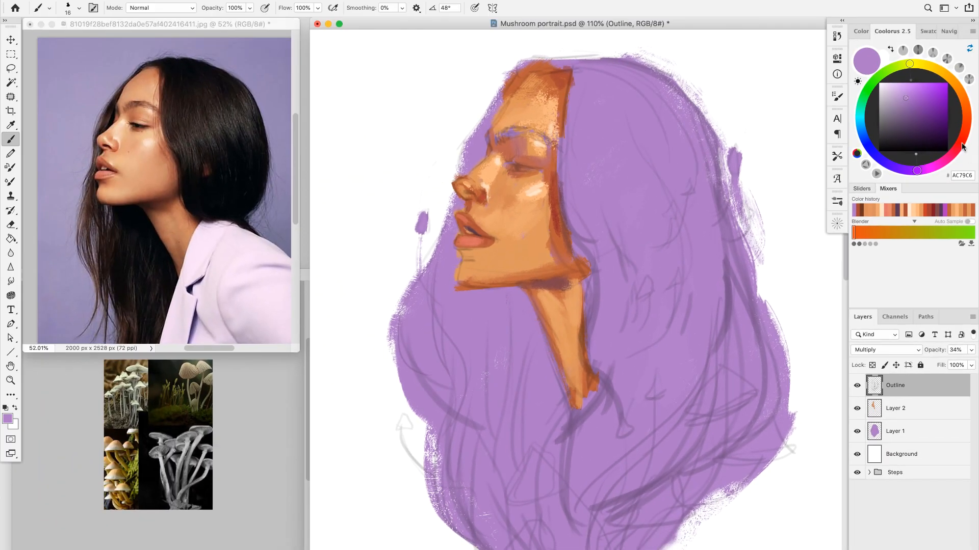
click(961, 144)
drag(932, 136, 938, 134)
drag(630, 207, 637, 208)
drag(580, 123, 584, 124)
drag(575, 79, 564, 195)
right_click(590, 137)
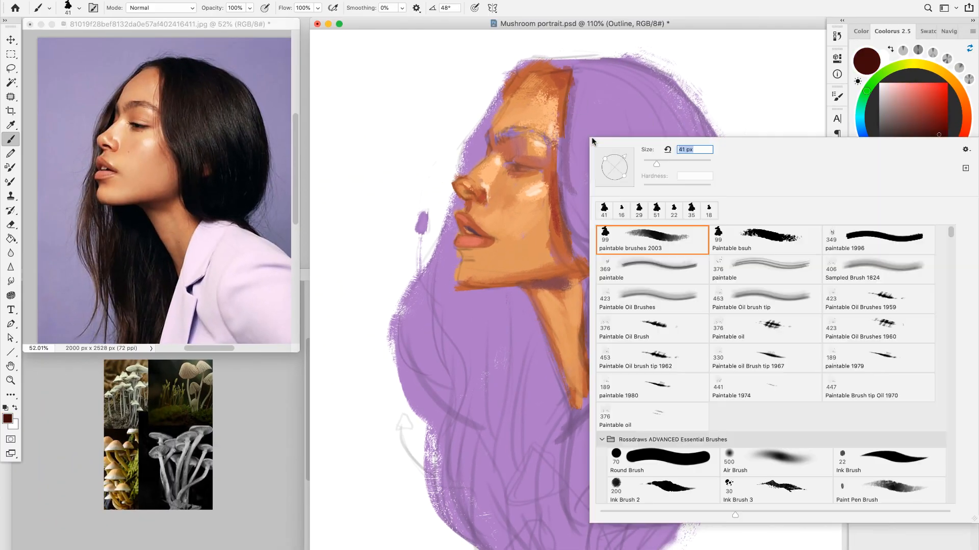
key(super+z)
Create a new layer above Layer 2 and switch to a streaky bristle brush for the hair
click(895, 409)
key(super+shift+alt+n)
drag(576, 87, 569, 214)
right_click(580, 155)
click(663, 412)
Paint dark maroon hair strands along the hairline, beside the cheek and down the neck
drag(580, 107, 573, 204)
drag(567, 136, 585, 253)
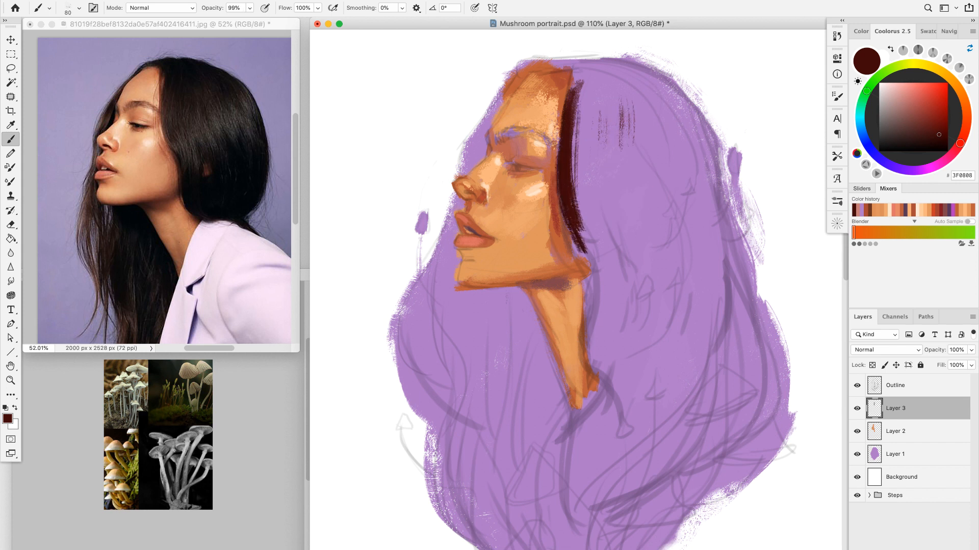
drag(551, 224, 588, 275)
mouse_move(586, 273)
mouse_down()
mouse_move(587, 328)
mouse_move(609, 379)
mouse_up()
Fill the crown and upper back of the head with broad dark maroon strokes
drag(584, 110, 654, 191)
mouse_move(551, 60)
mouse_down()
mouse_move(566, 71)
mouse_move(561, 116)
mouse_up()
mouse_move(527, 64)
mouse_down()
mouse_move(591, 66)
mouse_move(659, 162)
mouse_up()
mouse_move(566, 67)
mouse_down()
mouse_move(637, 68)
mouse_move(711, 159)
mouse_up()
drag(647, 81, 666, 222)
drag(574, 137, 697, 261)
drag(604, 191, 664, 148)
drag(663, 168, 724, 225)
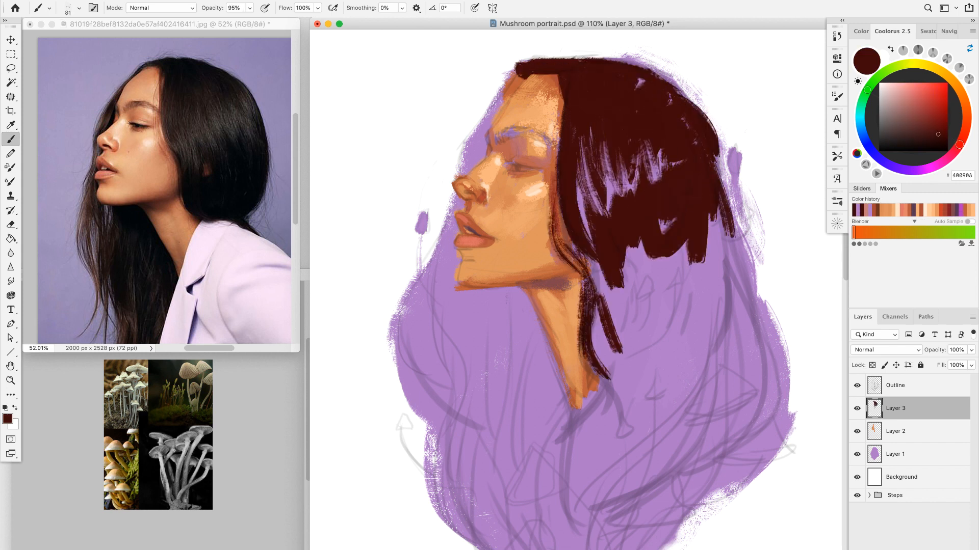
Extend the dark maroon hair down the back of the head to about shoulder height
drag(719, 178, 751, 326)
drag(594, 244, 714, 316)
drag(630, 301, 708, 380)
drag(734, 272, 746, 390)
Block in the dark maroon hair beneath the chin, along the front of the neck and outward
right_click(450, 210)
mouse_move(451, 251)
mouse_down()
mouse_move(472, 295)
mouse_move(518, 291)
mouse_up()
alt+click(471, 302)
alt+click(458, 294)
mouse_move(519, 293)
mouse_down()
mouse_move(565, 414)
mouse_move(558, 397)
mouse_up()
mouse_move(548, 390)
mouse_down()
mouse_move(514, 300)
mouse_move(571, 442)
mouse_up()
mouse_move(502, 306)
mouse_down()
mouse_move(454, 328)
mouse_move(408, 395)
mouse_up()
drag(433, 290, 408, 352)
Switch to another brush and rough in the hair's outer edge in front of the chin and below the neck
right_click(515, 356)
double_click(588, 430)
mouse_move(452, 254)
mouse_down()
mouse_move(433, 304)
mouse_move(424, 288)
mouse_up()
drag(548, 435, 560, 445)
Fill the remaining lower hair with dark maroon down toward its tip
scroll(618, 284, down, 2)
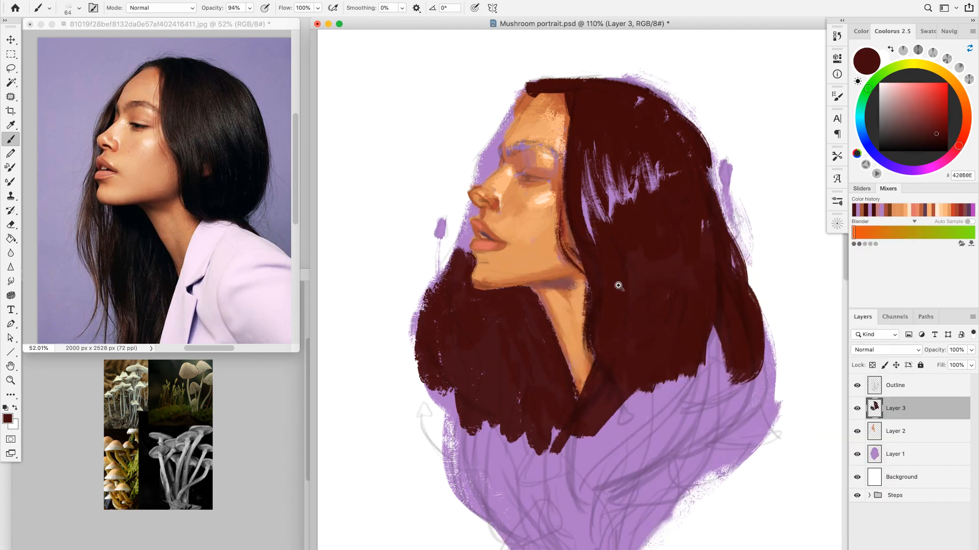
drag(624, 327, 711, 469)
drag(515, 372, 632, 459)
mouse_move(535, 448)
mouse_down()
mouse_move(527, 357)
mouse_move(561, 479)
mouse_up()
drag(536, 286, 520, 396)
With a small textured brush, paint the hair behind the forehead, the small mushrooms and the loose outer strand
right_click(473, 357)
double_click(627, 312)
scroll(561, 285, up, 2)
drag(471, 97, 412, 209)
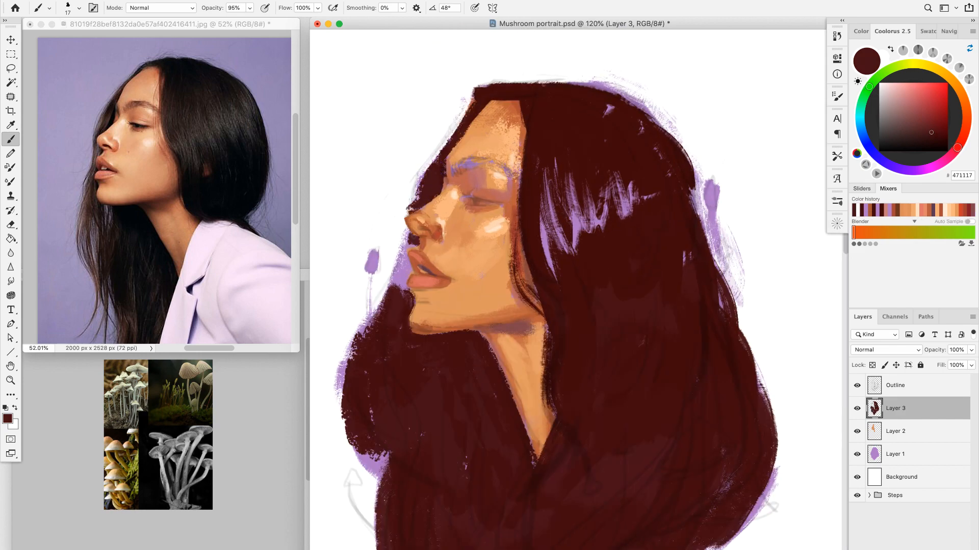
drag(383, 403, 380, 414)
scroll(540, 255, down, 3)
drag(648, 214, 679, 327)
Sample skin tones and refine the forehead, cheek and eyebrow area with small strokes
alt+click(499, 233)
drag(517, 137, 500, 164)
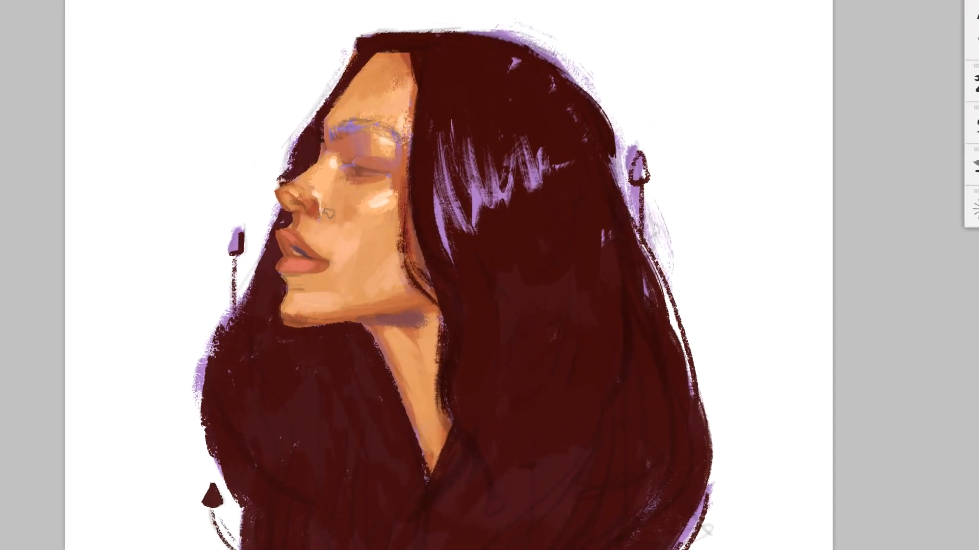
drag(390, 194, 375, 205)
alt+click(397, 184)
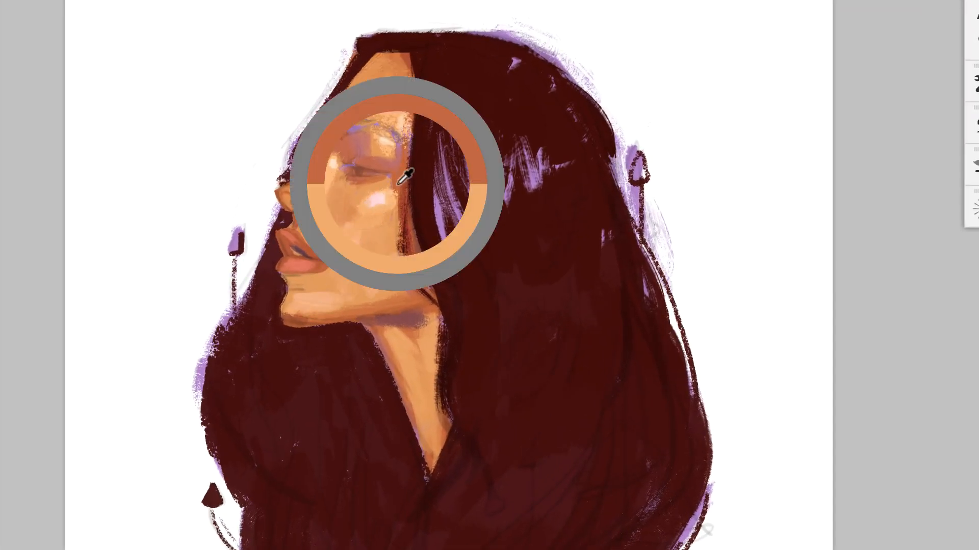
scroll(293, 195, up, 4)
drag(415, 93, 384, 129)
drag(375, 74, 431, 59)
alt+click(458, 112)
Flip the view horizontally, refine the brow, cheek, nose and lips, and flip it back
key(ctrl+shift+h)
drag(512, 124, 341, 133)
drag(520, 126, 561, 142)
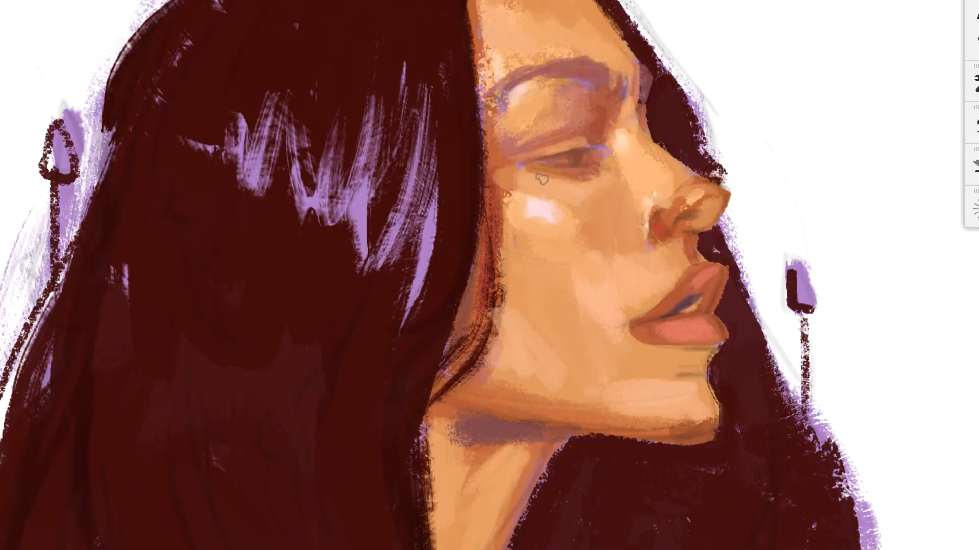
drag(578, 255, 608, 235)
drag(672, 225, 697, 207)
drag(664, 315, 696, 299)
key(ctrl+shift+h)
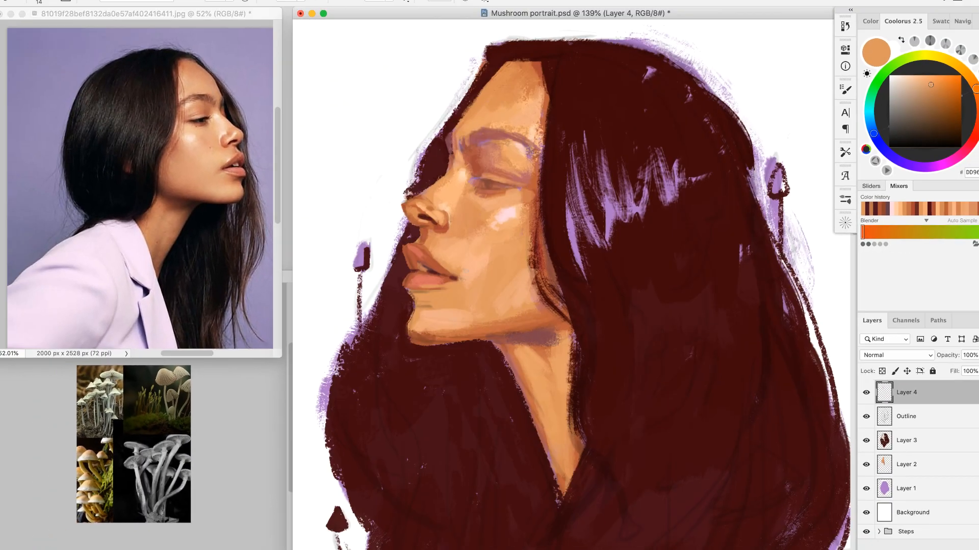
key(ctrl+shift+h)
Blend the purple gaps near the crown into the maroon hair as soft vertical highlights
scroll(526, 227, down, 4)
alt+click(527, 227)
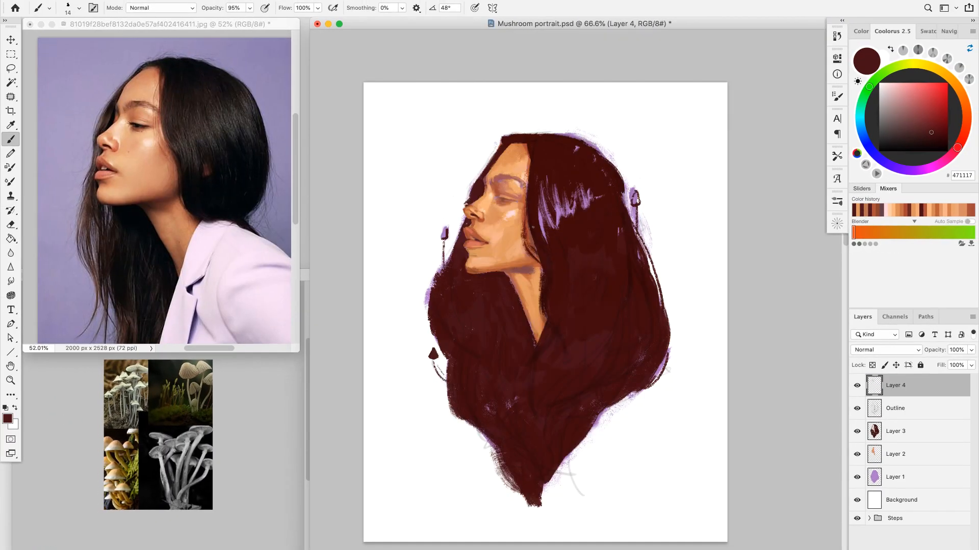
scroll(470, 290, up, 4)
alt+click(450, 231)
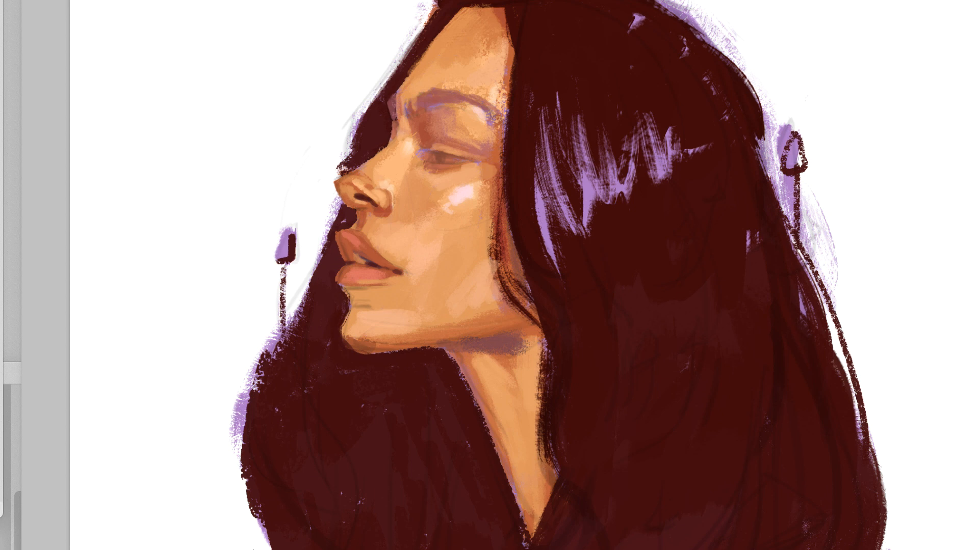
drag(591, 156, 594, 219)
drag(650, 164, 670, 198)
drag(555, 135, 571, 260)
drag(734, 161, 725, 240)
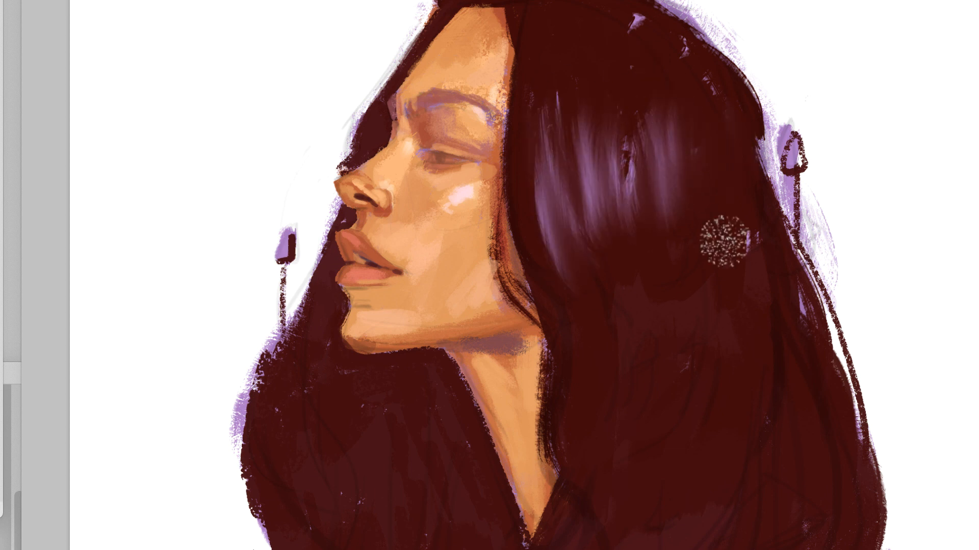
Sample purple from the hair highlights and paint a faint strand in the hair below the chin's front
alt+click(561, 194)
mouse_move(285, 406)
mouse_down()
mouse_move(300, 535)
mouse_move(321, 539)
mouse_up()
drag(353, 342, 354, 480)
alt+click(380, 402)
drag(362, 416, 368, 477)
alt+click(276, 391)
mouse_move(337, 357)
mouse_down()
mouse_move(352, 471)
mouse_move(354, 450)
mouse_up()
key(ctrl+z)
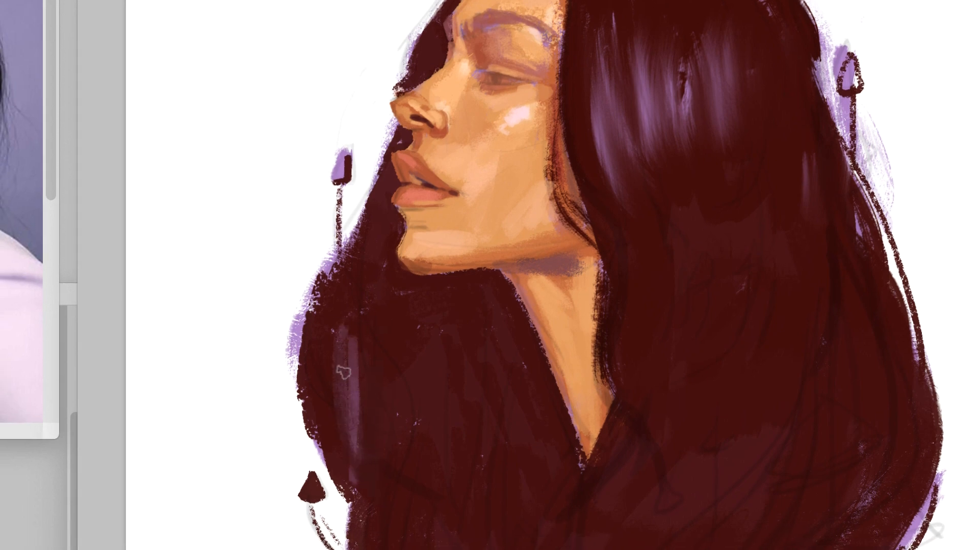
Blend the front highlight strand downward and rework its inner edge with a different brush
mouse_move(344, 374)
mouse_down()
mouse_move(355, 450)
mouse_move(387, 508)
mouse_up()
drag(363, 443, 398, 521)
right_click(399, 426)
click(541, 365)
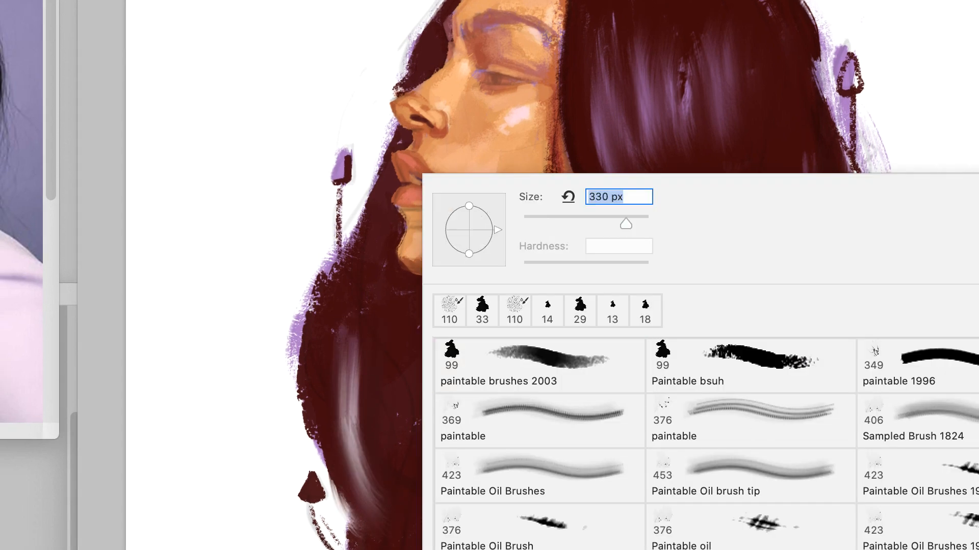
drag(370, 337, 400, 511)
key(ctrl+z)
drag(389, 369, 424, 461)
Sample dark maroon and paint over the front highlight with a smaller brush to narrow it
alt+click(454, 377)
drag(392, 344, 386, 344)
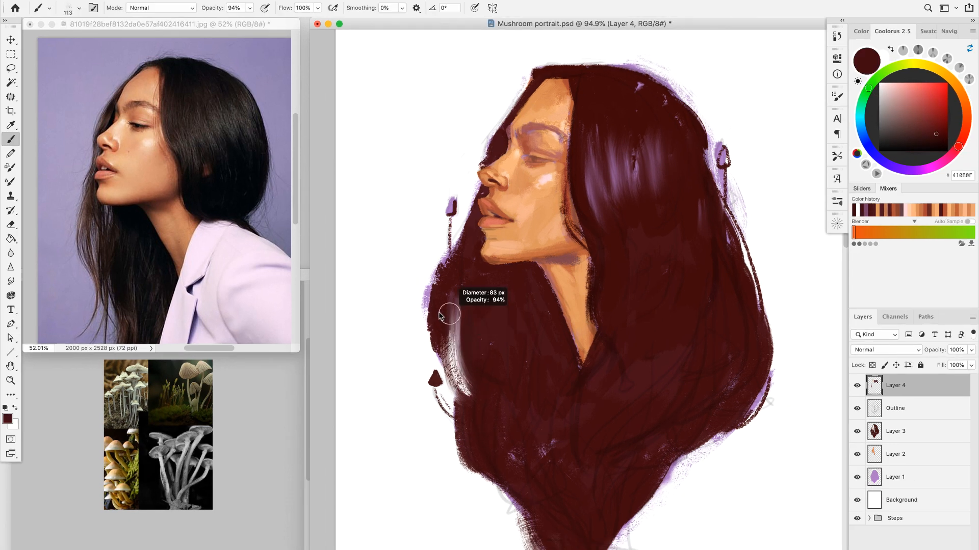
drag(377, 396, 402, 457)
drag(382, 398, 408, 460)
drag(456, 334, 468, 396)
alt+click(775, 274)
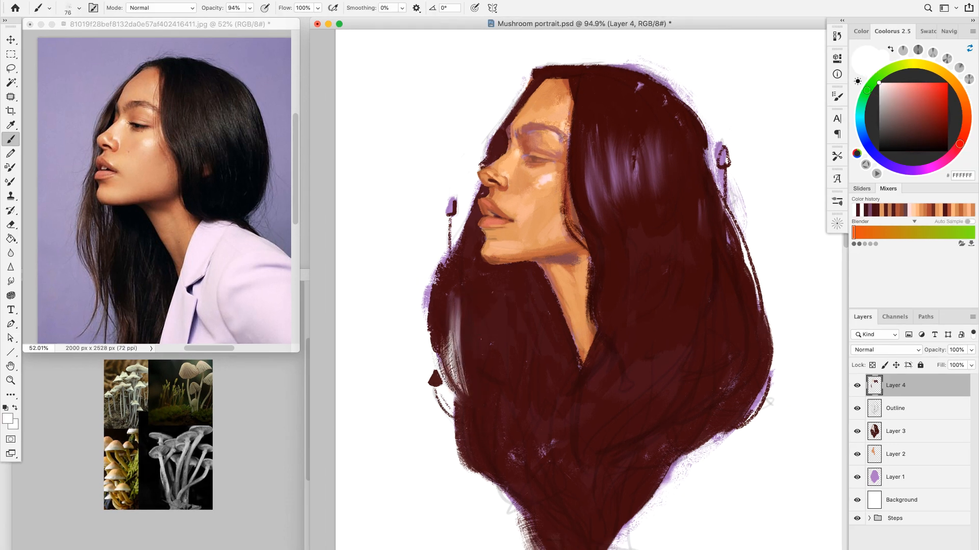
key(ctrl+z)
Sample light purple, paint curved highlight strands in the lower back hair, and trim them with dark maroon
alt+click(763, 393)
mouse_move(735, 315)
mouse_down()
mouse_move(724, 391)
mouse_move(686, 315)
mouse_up()
drag(661, 371, 608, 419)
alt+click(634, 411)
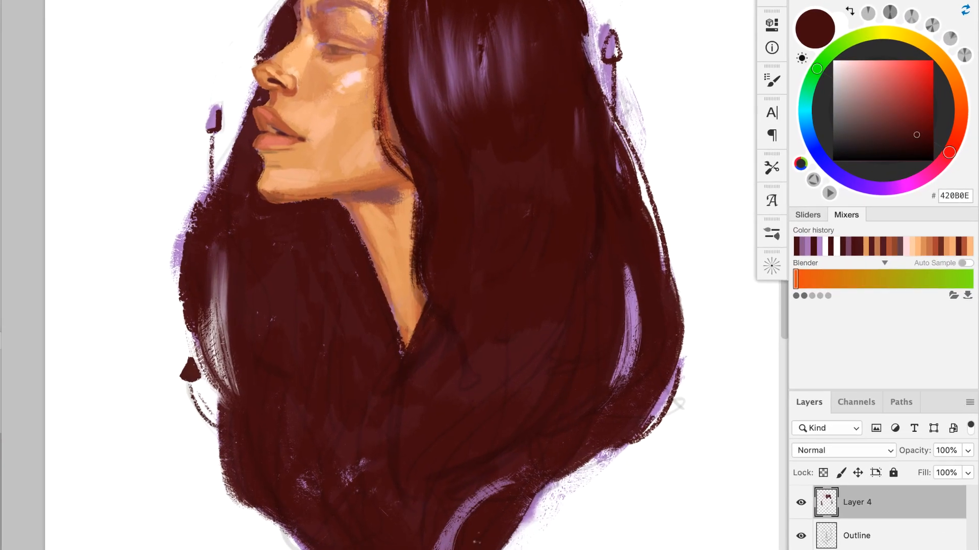
alt+click(640, 306)
mouse_move(566, 477)
mouse_down()
mouse_move(538, 549)
mouse_move(524, 548)
mouse_up()
alt+click(586, 510)
alt+click(510, 500)
Sample the white background and clean up the hair's edge in front of the nose and forehead
scroll(388, 204, up, 3)
alt+click(250, 232)
drag(269, 232, 259, 254)
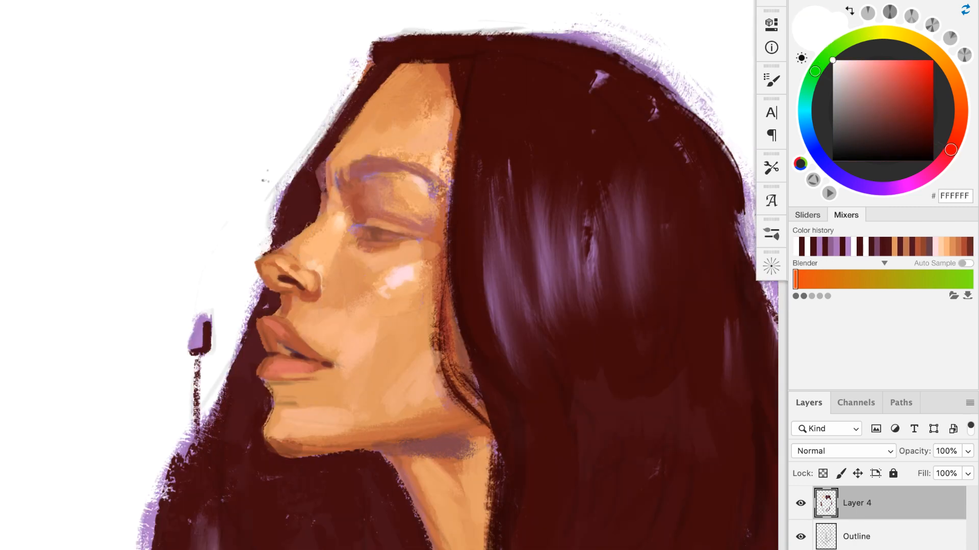
scroll(326, 210, down, 4)
scroll(378, 232, up, 5)
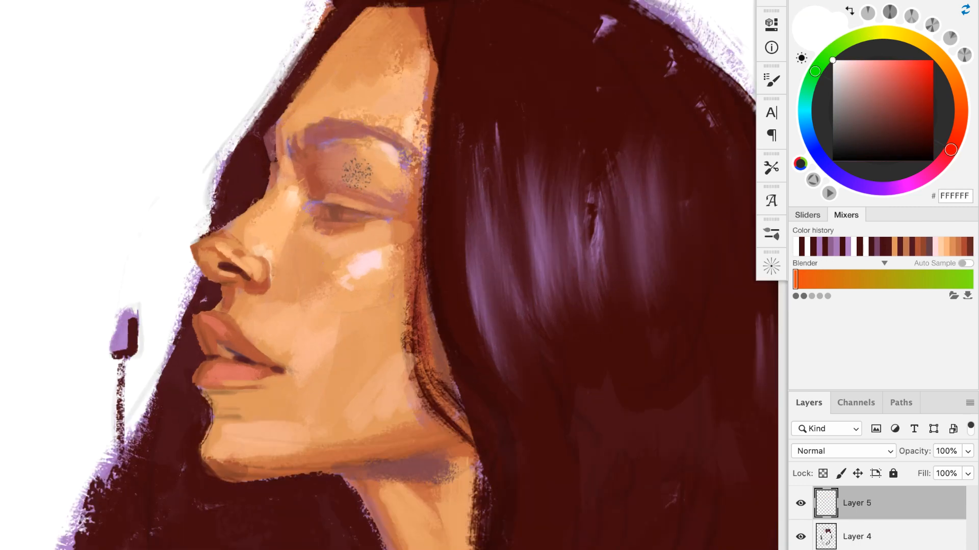
Choose a finer brush, sample dark maroon from the hair, and paint short hair strokes along the eyebrow
right_click(384, 153)
scroll(676, 462, up, 5)
double_click(676, 462)
alt+click(484, 230)
mouse_move(297, 127)
mouse_down()
mouse_move(288, 127)
mouse_move(360, 121)
mouse_move(293, 170)
mouse_move(326, 117)
mouse_up()
scroll(326, 122, up, 3)
scroll(285, 153, down, 3)
drag(306, 122, 352, 114)
drag(347, 111, 387, 120)
drag(393, 127, 408, 136)
drag(380, 117, 419, 142)
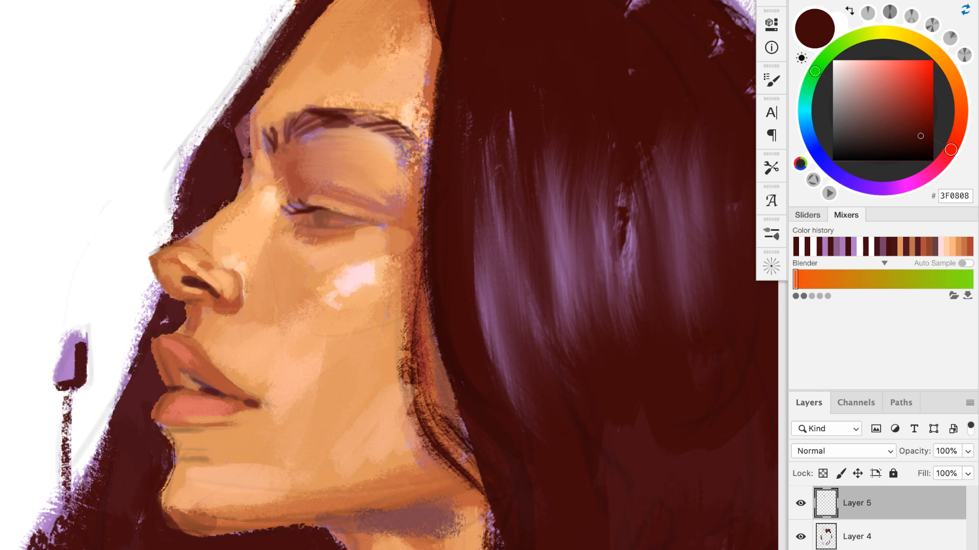
Paint the eye's dark lash line and refine it with tones sampled around the eyelid
mouse_move(299, 205)
mouse_down()
mouse_move(309, 206)
mouse_move(287, 207)
mouse_move(377, 219)
mouse_up()
alt+click(326, 209)
scroll(293, 209, up, 1)
alt+click(324, 225)
drag(313, 212, 377, 219)
scroll(387, 240, down, 4)
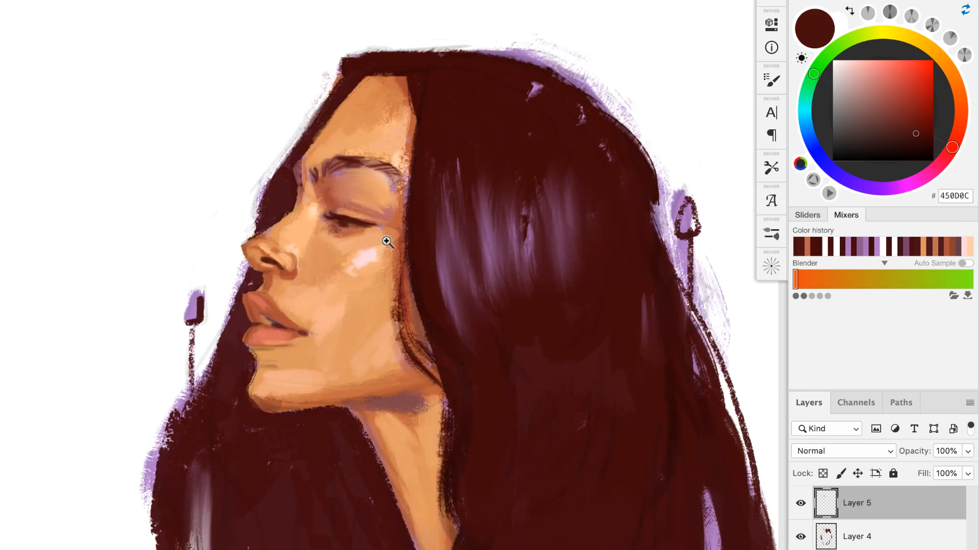
Rework the area between nose and upper lip with sampled skin tones and dark maroon along the profile
scroll(357, 240, up, 3)
alt+click(250, 303)
alt+click(253, 301)
drag(240, 288, 237, 309)
alt+click(208, 293)
drag(200, 280, 203, 297)
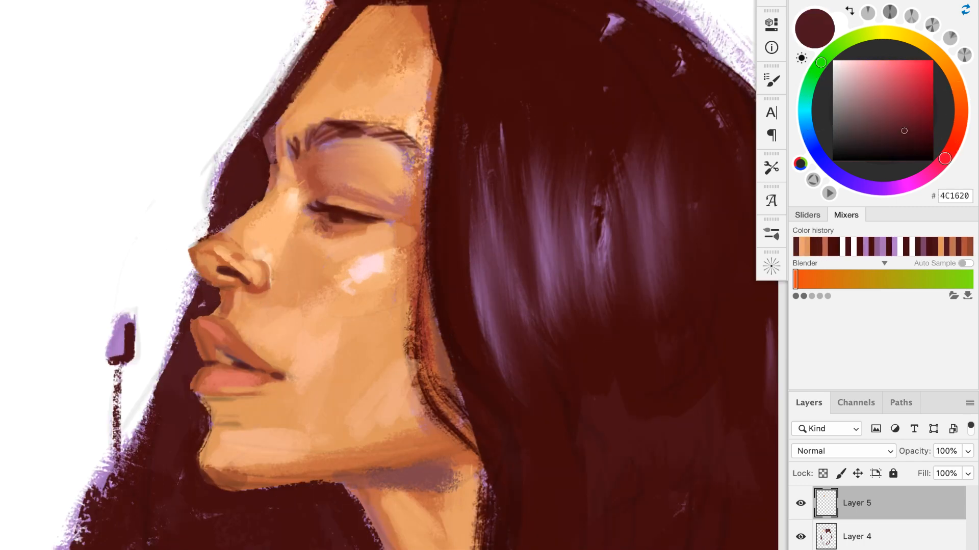
Sample skin tones around the nose and paint a light peach accent along the upper eyelid
alt+click(184, 262)
alt+click(202, 239)
alt+click(188, 241)
scroll(235, 250, down, 1)
scroll(325, 234, up, 3)
alt+click(323, 231)
alt+click(265, 201)
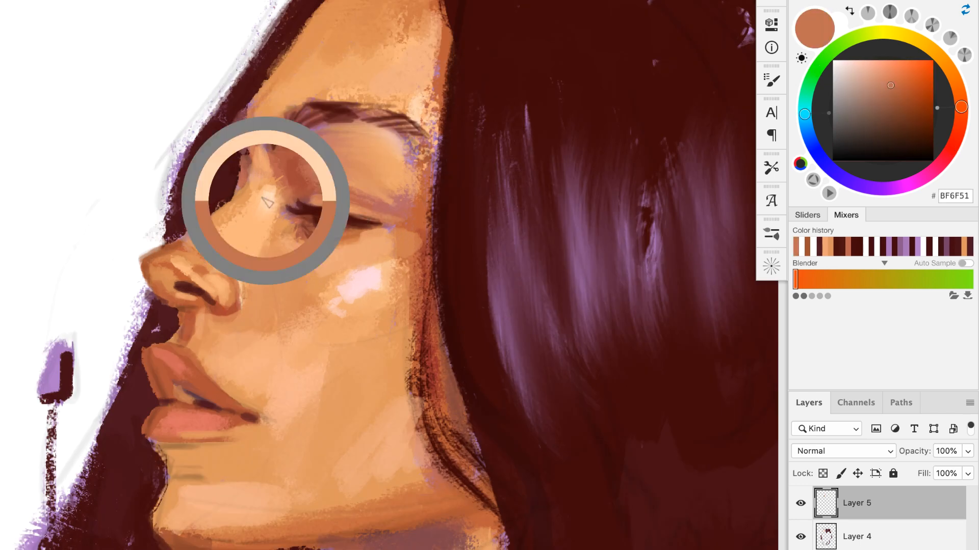
mouse_move(286, 205)
mouse_down()
mouse_move(294, 196)
mouse_move(358, 212)
mouse_up()
Sample the cheek's pale pink for nose and mouth highlights, and refine the lower lip's upper edge
scroll(381, 240, down, 3)
alt+click(370, 263)
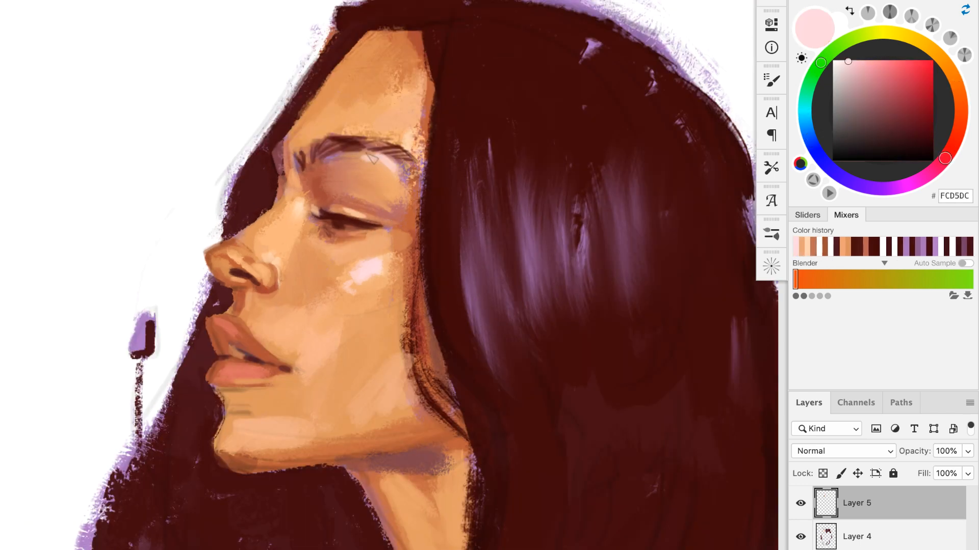
alt+click(370, 267)
click(369, 274)
alt+click(254, 372)
drag(238, 361, 268, 367)
Sample skin tones from the cheek, jaw and chin, and soften the shadow beneath the lower lip
alt+click(337, 316)
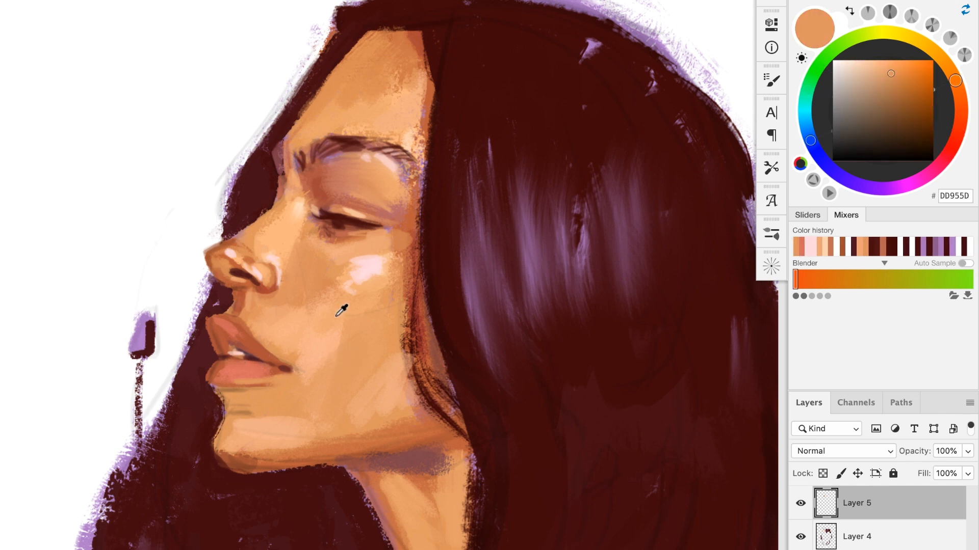
alt+click(338, 317)
alt+click(286, 368)
alt+click(293, 460)
alt+click(240, 462)
alt+click(210, 400)
mouse_move(219, 390)
mouse_down()
mouse_move(242, 406)
mouse_move(264, 389)
mouse_up()
alt+click(230, 395)
alt+click(270, 376)
Sample dark maroon and paint a hair strand along the face from beside the eye to the jaw
drag(609, 308, 488, 298)
alt+click(317, 132)
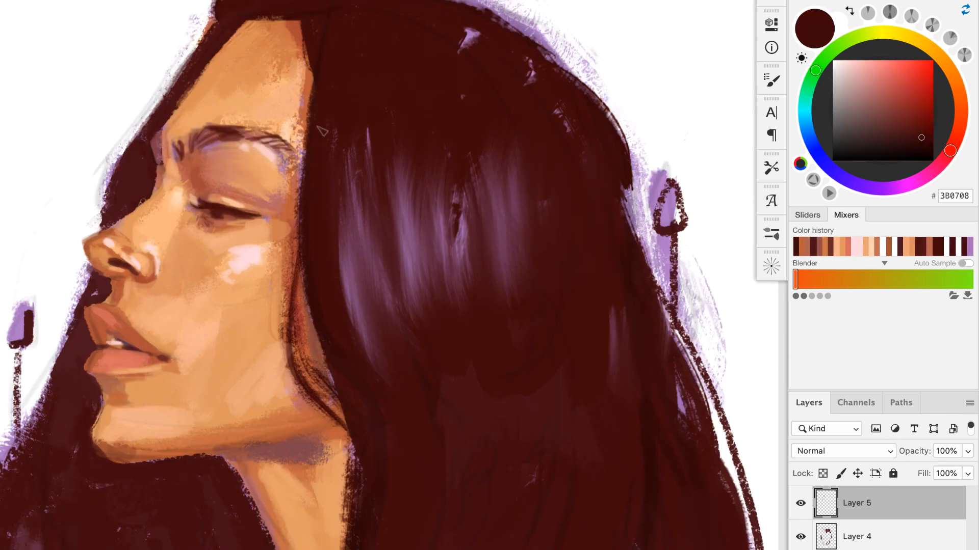
drag(297, 193, 344, 422)
Sample tones near the jaw and repaint the neck's front edge with downward strokes
alt+click(219, 451)
alt+click(223, 461)
drag(240, 479, 279, 549)
mouse_move(245, 503)
mouse_down()
mouse_move(271, 498)
mouse_move(278, 548)
mouse_up()
Sample reddish-brown and skin tones and paint the shadow along the underside of the jaw
alt+click(246, 489)
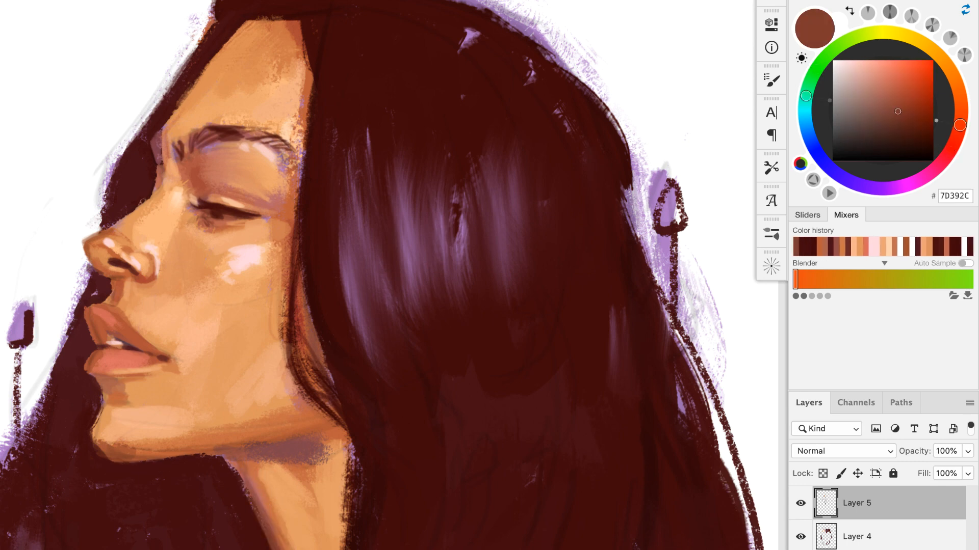
alt+click(228, 450)
mouse_move(229, 460)
mouse_down()
mouse_move(250, 509)
mouse_move(133, 463)
mouse_move(280, 446)
mouse_move(277, 457)
mouse_move(303, 457)
mouse_move(271, 460)
mouse_up()
alt+click(103, 459)
alt+click(255, 461)
alt+click(277, 451)
alt+click(300, 461)
Switch brushes and blend the jaw shadow into the upper neck with sampled tones
right_click(334, 451)
click(551, 393)
right_click(307, 454)
click(367, 397)
mouse_move(328, 444)
mouse_down()
mouse_move(316, 443)
mouse_move(309, 462)
mouse_move(321, 471)
mouse_up()
alt+click(314, 458)
alt+click(326, 454)
Sample pale pink from the cheek and add small highlights to the nostril and above the upper lip
alt+click(362, 266)
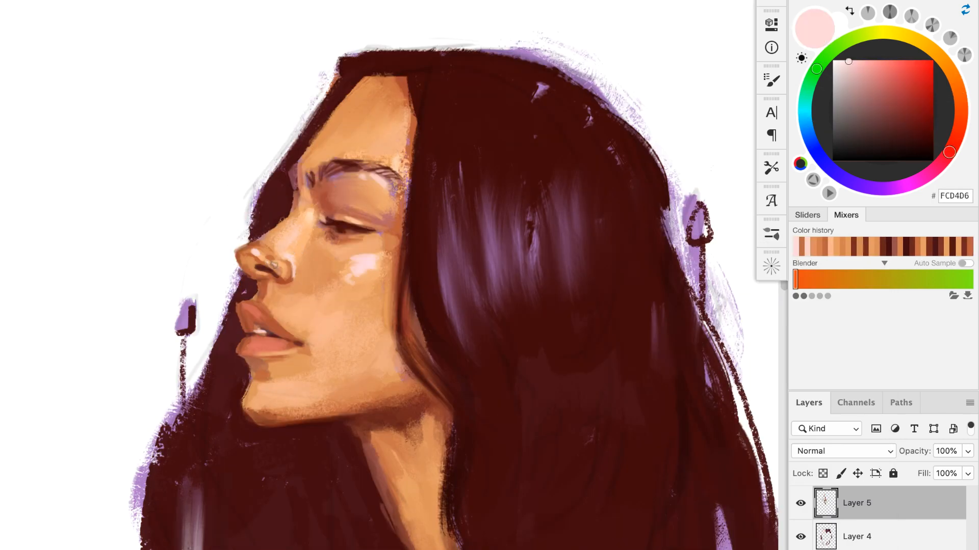
drag(271, 264, 287, 269)
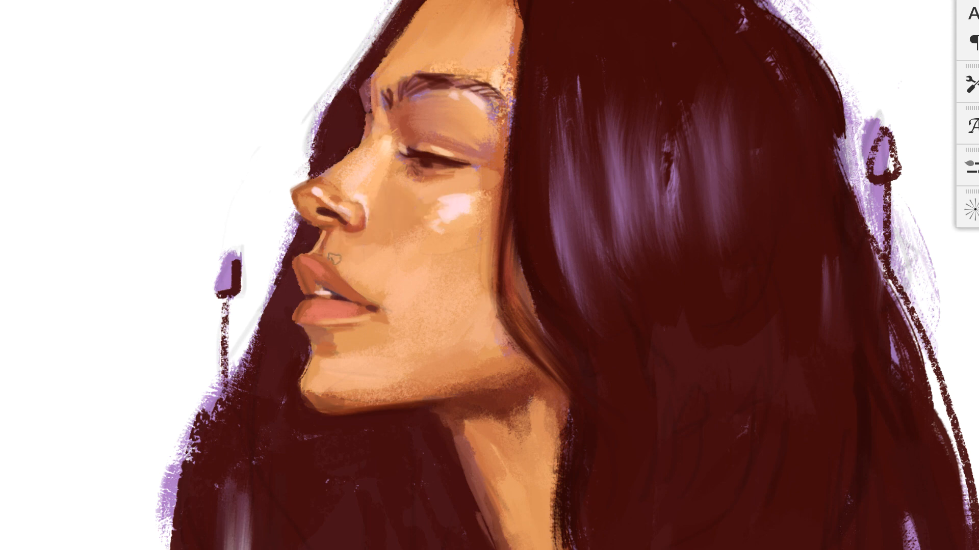
drag(330, 240, 324, 246)
alt+click(496, 72)
Mirror the canvas to check the portrait's proportions and restore its original orientation
key(ctrl+shift+h)
drag(345, 247, 166, 243)
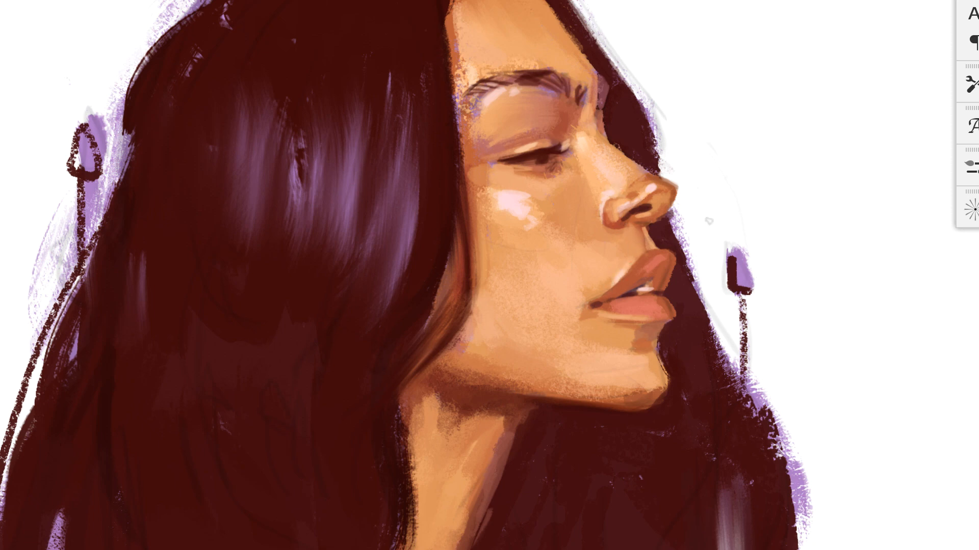
key(ctrl+f)
drag(255, 301, 371, 272)
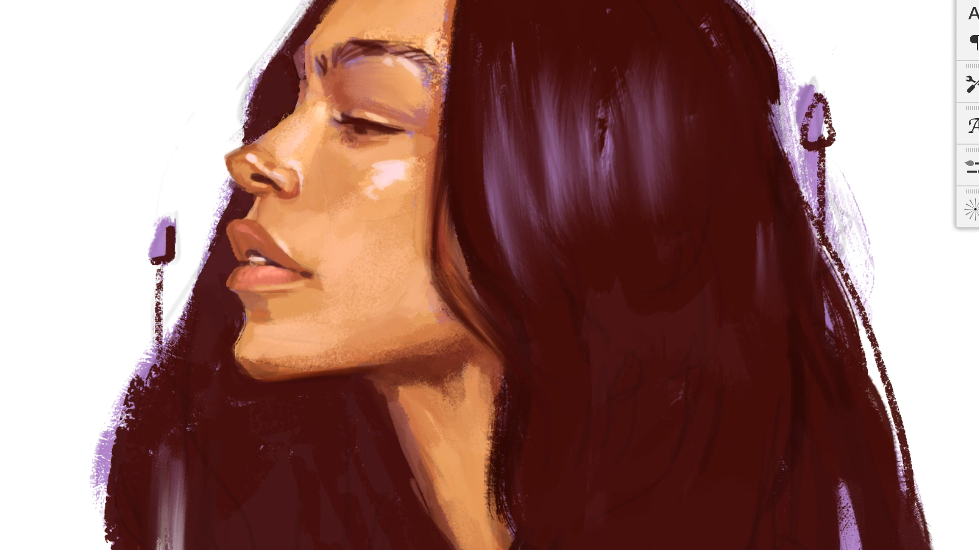
Refine the upper lip's lower edge with a sampled tone and touch up the skin beneath the lower lip
alt+click(248, 246)
drag(244, 246, 238, 255)
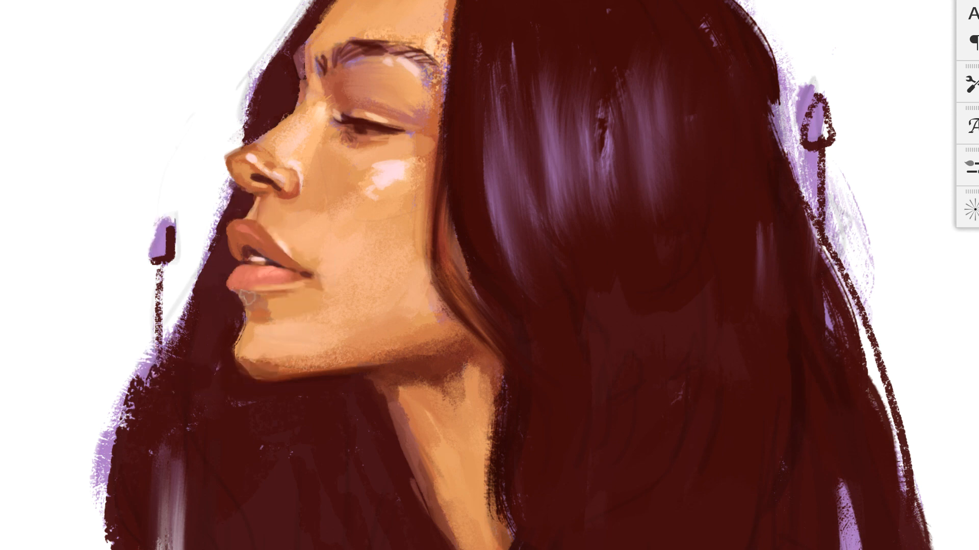
drag(258, 304, 252, 304)
Try broad near-black strokes in the hair beside the neck with adjusted brush settings, and undo them
key(ctrl+0)
drag(568, 209, 586, 362)
key(ctrl+z)
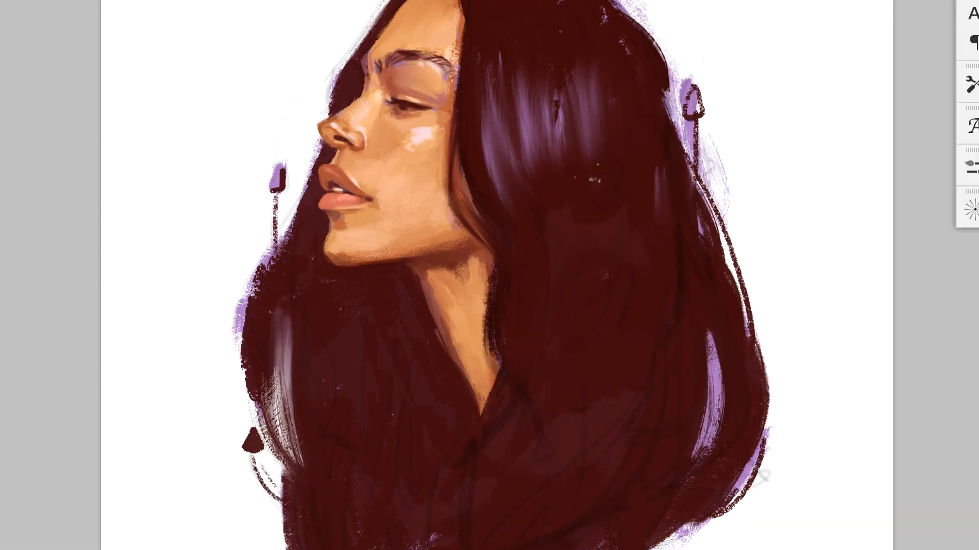
right_click(514, 178)
drag(681, 234, 703, 235)
key(Return)
right_click(514, 178)
key(Return)
drag(537, 214, 532, 372)
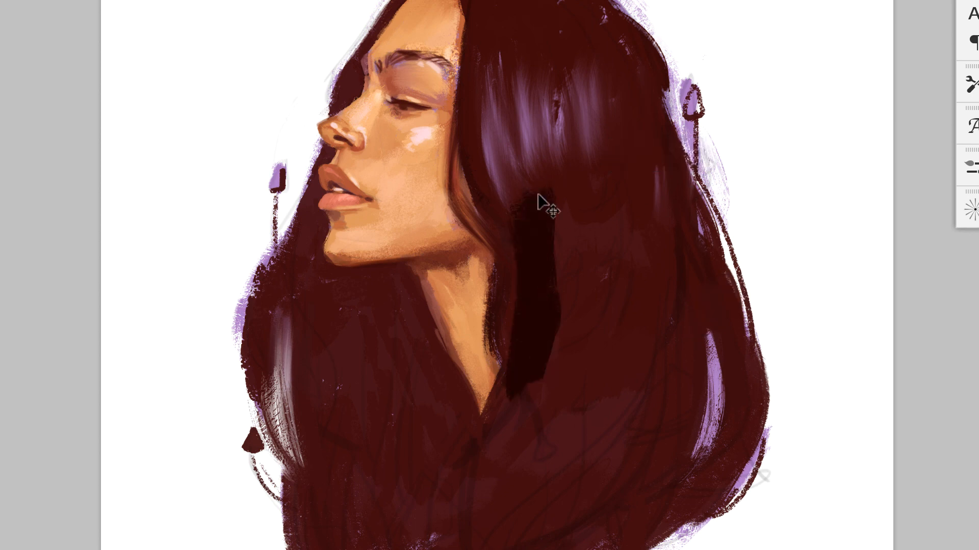
key(ctrl+z)
Paint near-black textured strokes through the hair behind the neck, extending downward over the shoulder
mouse_move(515, 234)
mouse_down()
mouse_move(535, 280)
mouse_move(568, 189)
mouse_move(633, 183)
mouse_move(586, 229)
mouse_up()
key(ctrl+plus)
drag(757, 94, 811, 311)
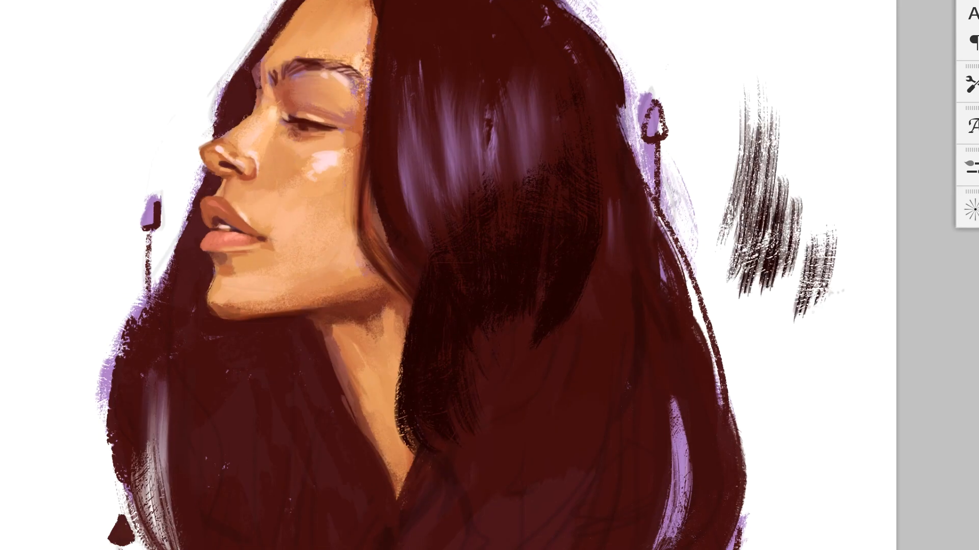
key(ctrl+z)
drag(598, 153, 613, 392)
drag(550, 329, 524, 441)
drag(510, 319, 489, 482)
drag(461, 439, 459, 533)
drag(439, 453, 380, 548)
drag(509, 397, 448, 548)
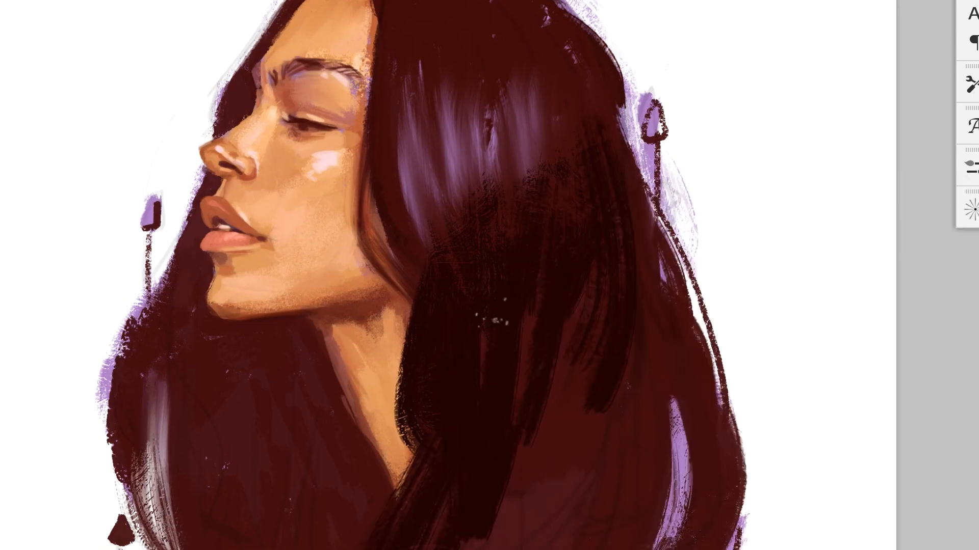
drag(510, 321, 541, 418)
drag(576, 321, 620, 408)
Darken the crown of the hair with short near-black strokes running into the purple highlights
drag(400, 41, 439, 145)
drag(425, 21, 436, 102)
drag(459, 28, 497, 112)
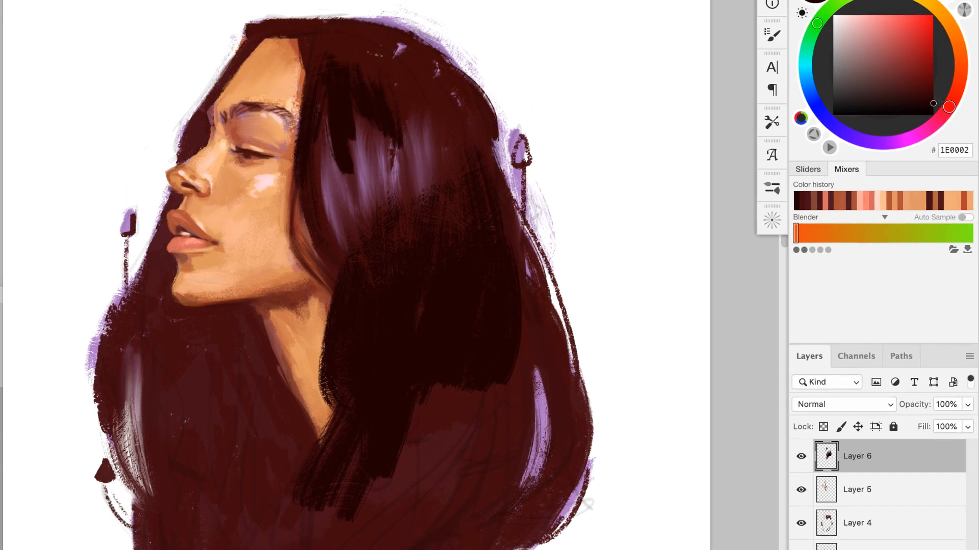
drag(383, 57, 419, 118)
drag(408, 64, 448, 118)
drag(408, 46, 462, 92)
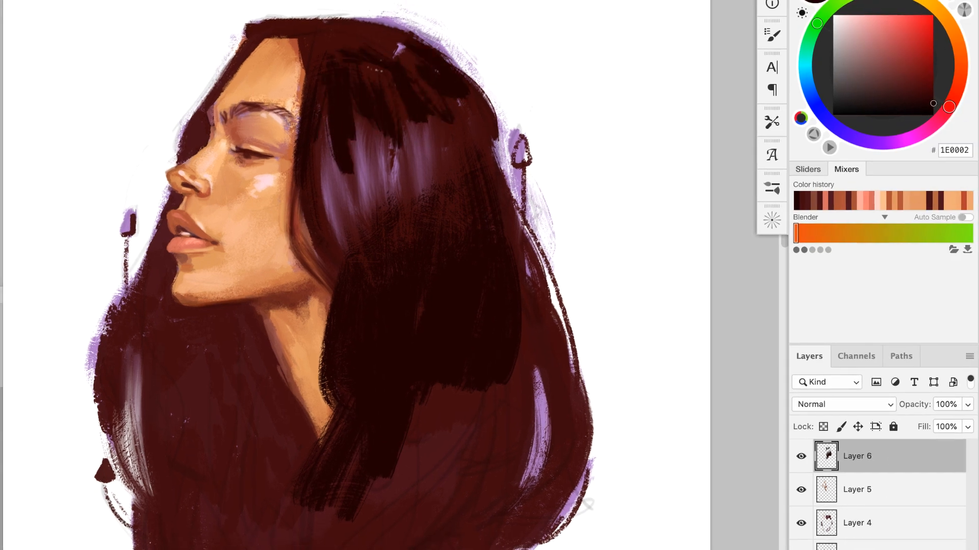
drag(357, 59, 390, 91)
drag(411, 45, 330, 57)
Paint near-black strands beside the face, through the purple highlights, and along the back of the head
drag(301, 186, 335, 278)
drag(410, 123, 436, 194)
drag(478, 97, 502, 164)
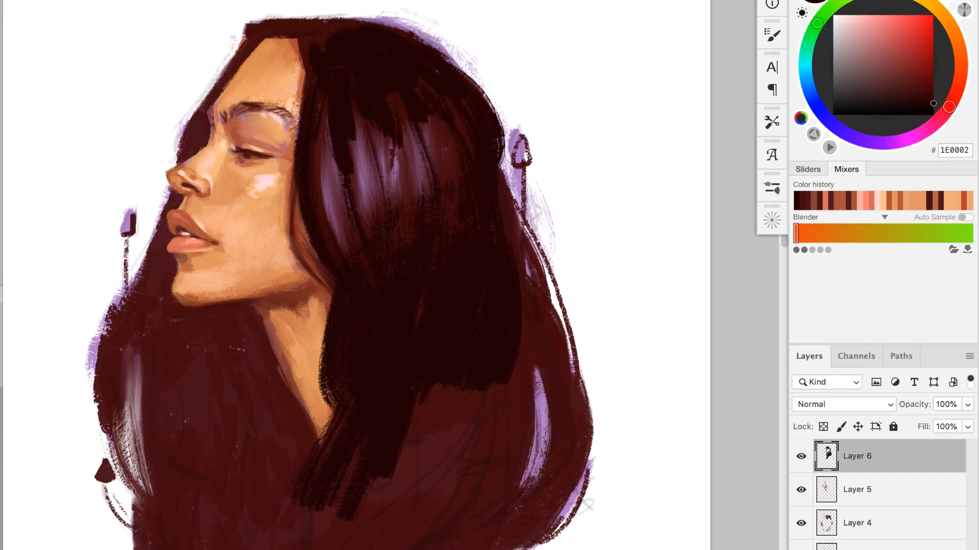
Fill the lower hair on both sides of the neck and the back outline with near-black strokes
drag(433, 393, 354, 539)
drag(235, 351, 249, 450)
drag(507, 387, 449, 507)
drag(556, 316, 543, 509)
drag(520, 219, 553, 308)
drag(209, 352, 163, 525)
drag(255, 357, 300, 502)
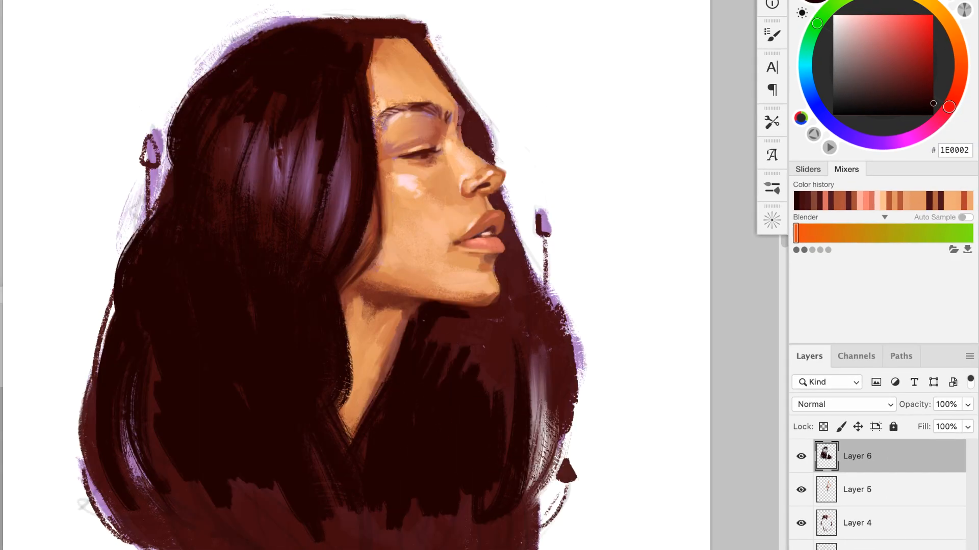
Extend near-black strokes over the remaining lower hair, the forehead edge, the highlights, and the back outline
drag(479, 316, 459, 423)
drag(254, 367, 153, 541)
drag(204, 418, 316, 546)
drag(382, 40, 428, 173)
drag(308, 77, 336, 196)
drag(105, 250, 97, 438)
drag(206, 204, 174, 255)
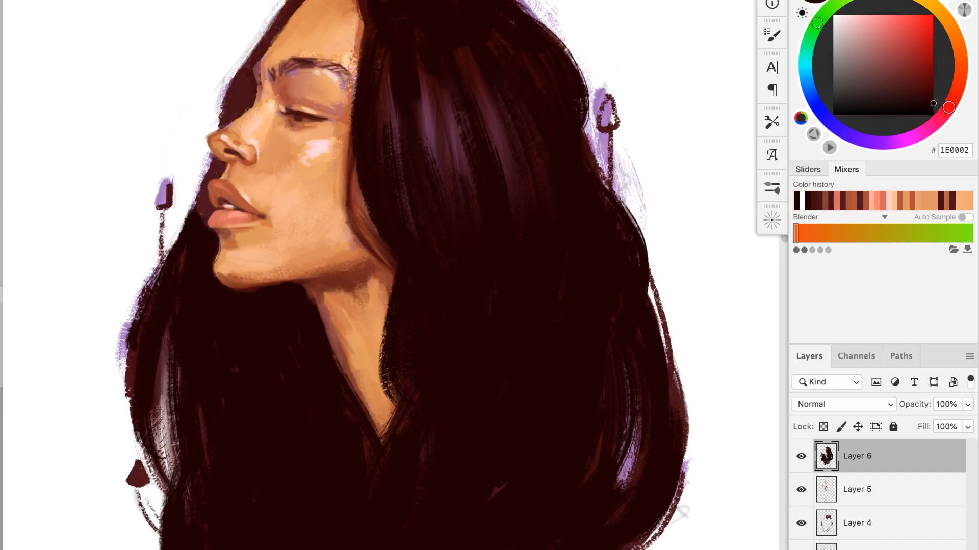
Change the brush settings and clean up the front hair's edge beside the mouth and chin
right_click(249, 174)
drag(239, 239, 204, 316)
Switch to the recent 56 px brush and paint fine strands through the purple highlights and beside the face
right_click(409, 200)
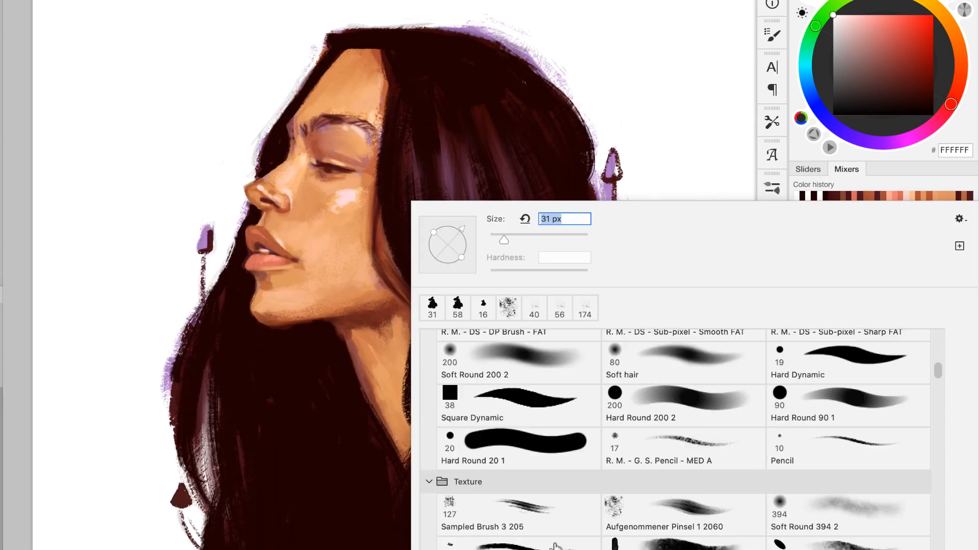
right_click(409, 199)
click(559, 308)
drag(395, 197, 448, 309)
drag(537, 128, 573, 193)
drag(373, 204, 420, 322)
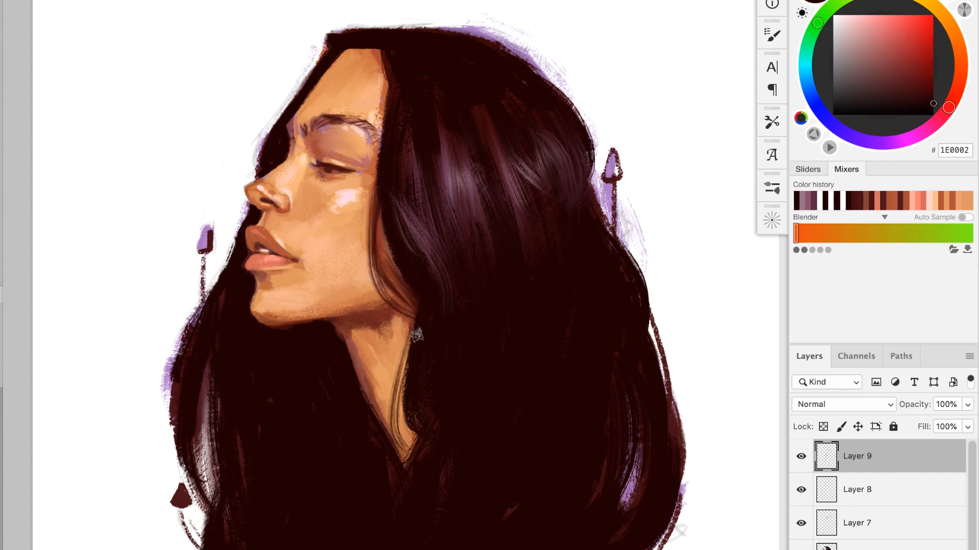
Adjust the brush and brighten the nose bridge near the inner eye with light peach tones
alt+click(438, 322)
scroll(288, 152, up, 2)
drag(283, 191, 290, 199)
right_click(305, 184)
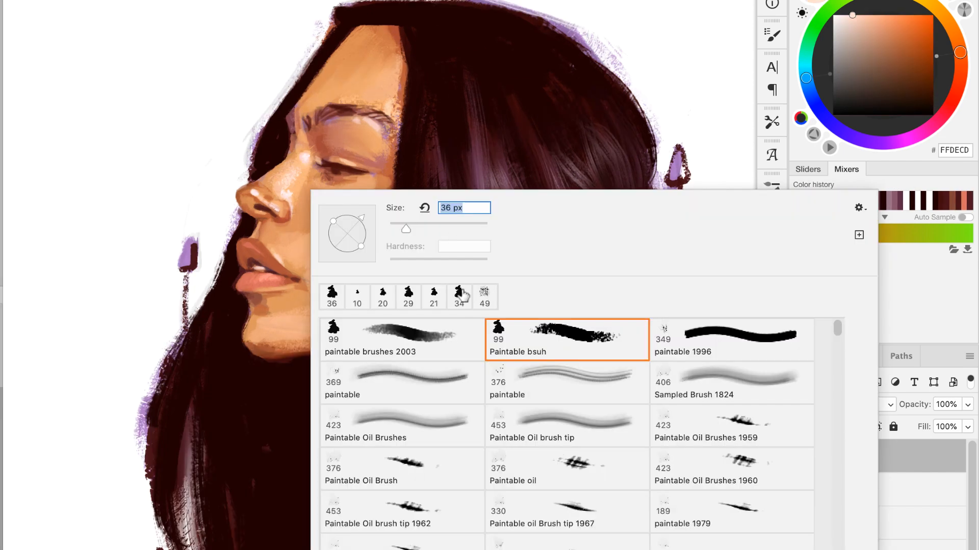
click(301, 193)
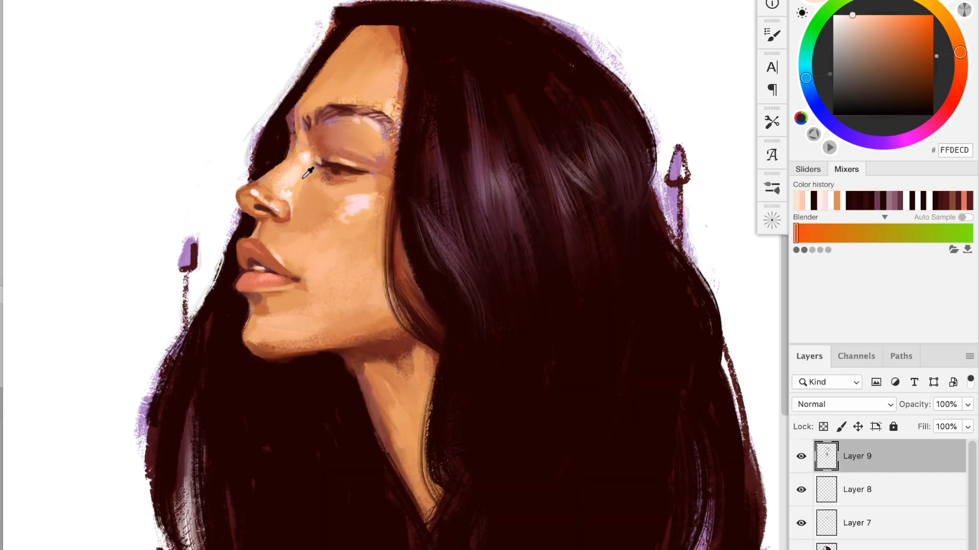
alt+click(303, 178)
alt+click(291, 178)
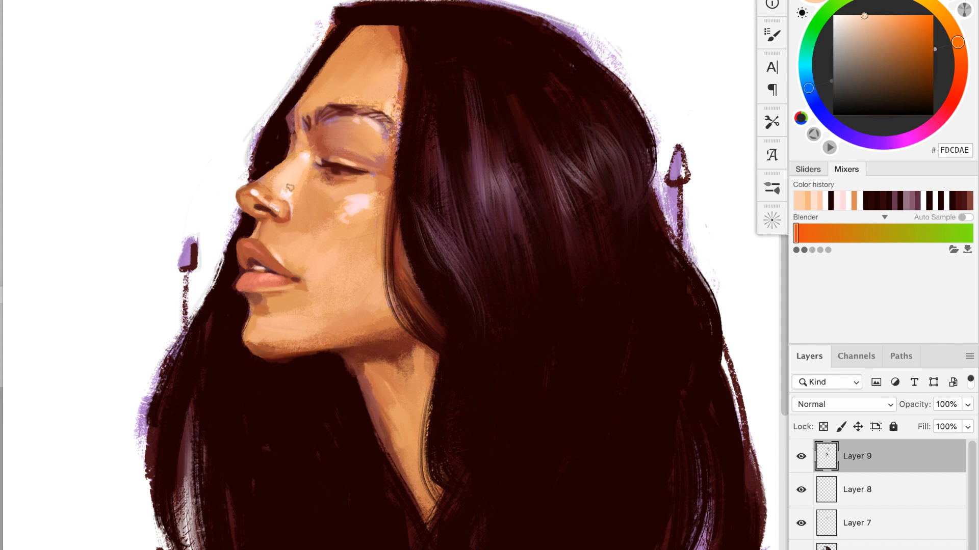
alt+click(286, 189)
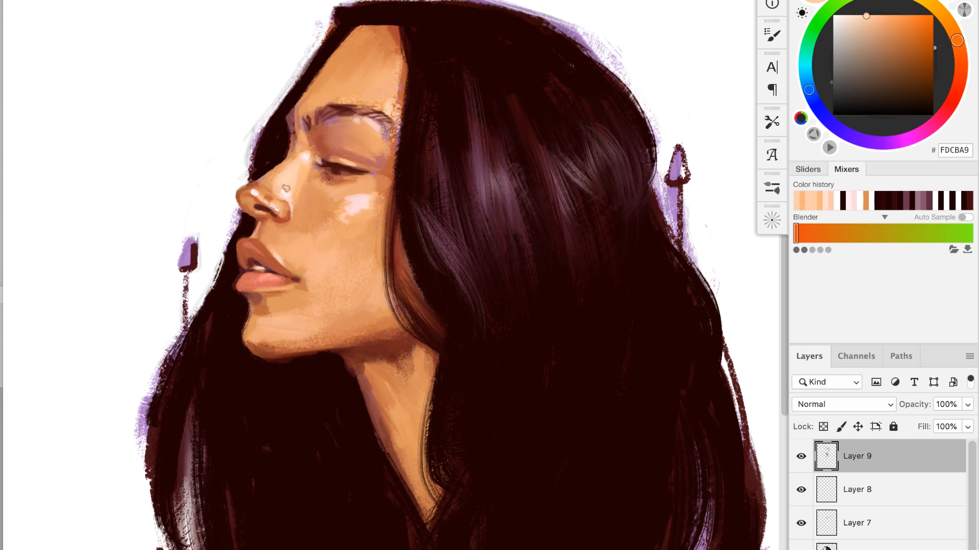
Sample cheek skin tones and blend the area between the nose, cheek highlight, and inner eye
alt+click(321, 210)
alt+click(335, 230)
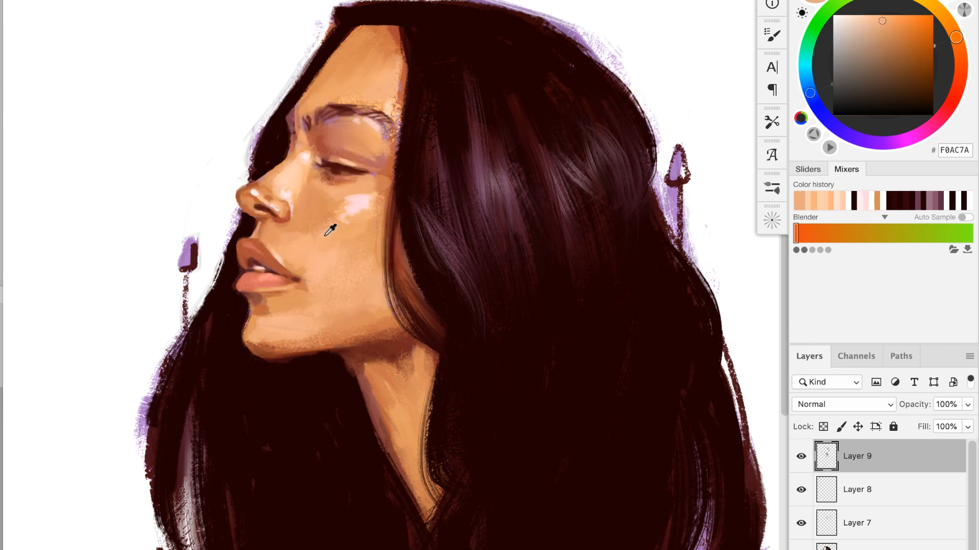
alt+click(320, 222)
drag(336, 211, 332, 210)
alt+click(333, 200)
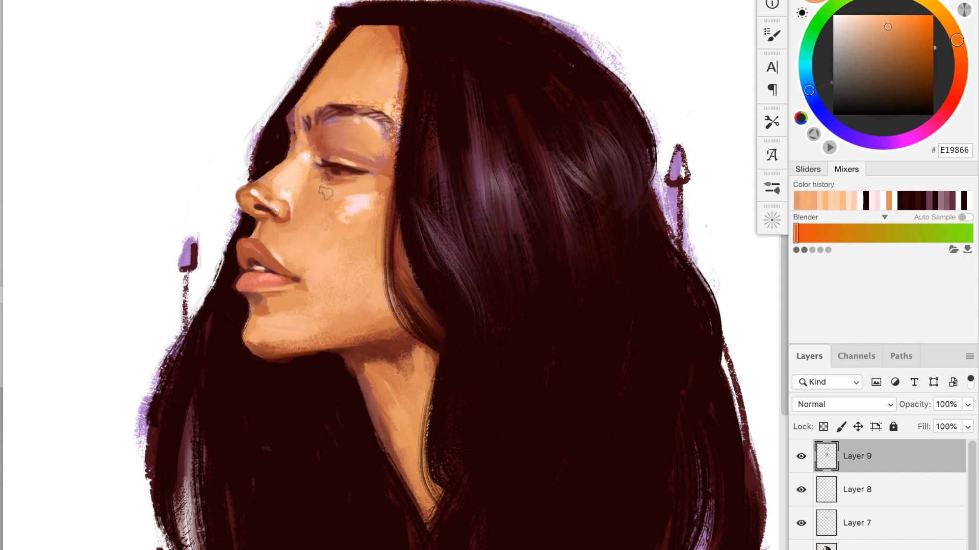
drag(314, 166, 310, 165)
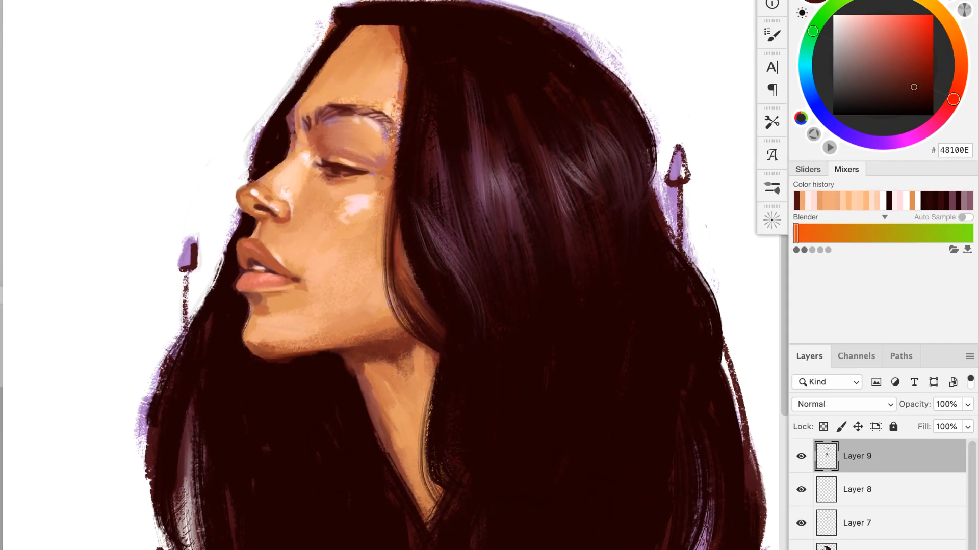
Blend sampled peach tones beneath the outer eye corner, and check the portrait by mirroring the canvas and back
alt+click(354, 192)
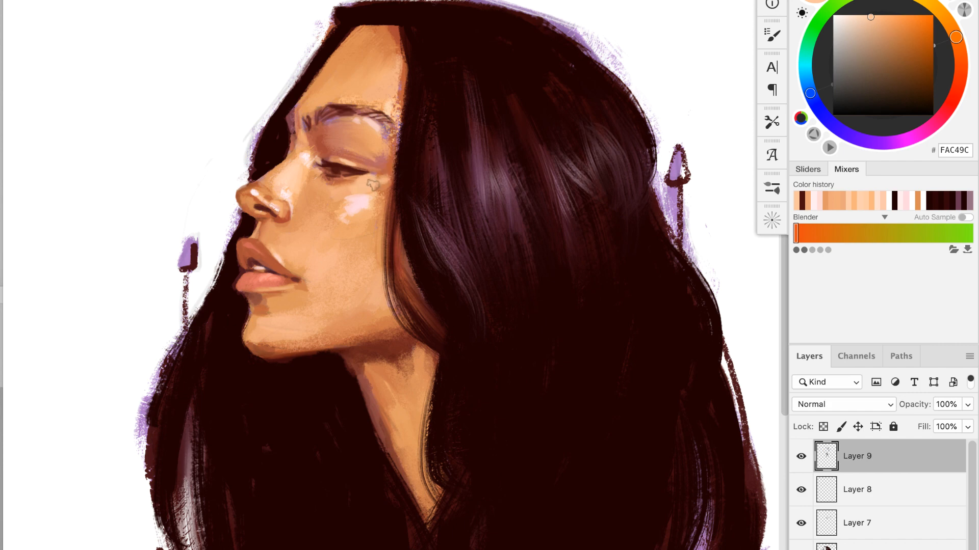
alt+click(390, 185)
alt+click(383, 178)
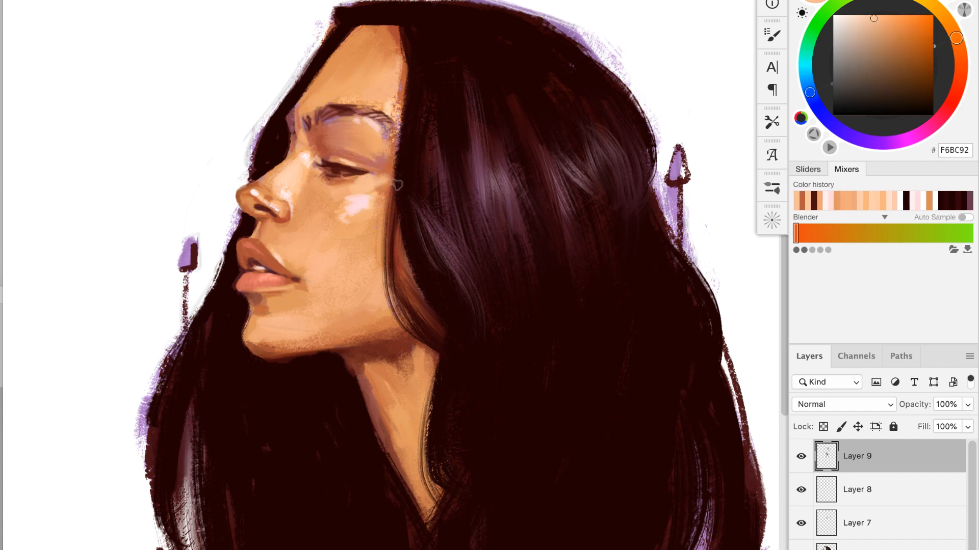
alt+click(351, 186)
key(super+shift+h)
key(super+shift+h)
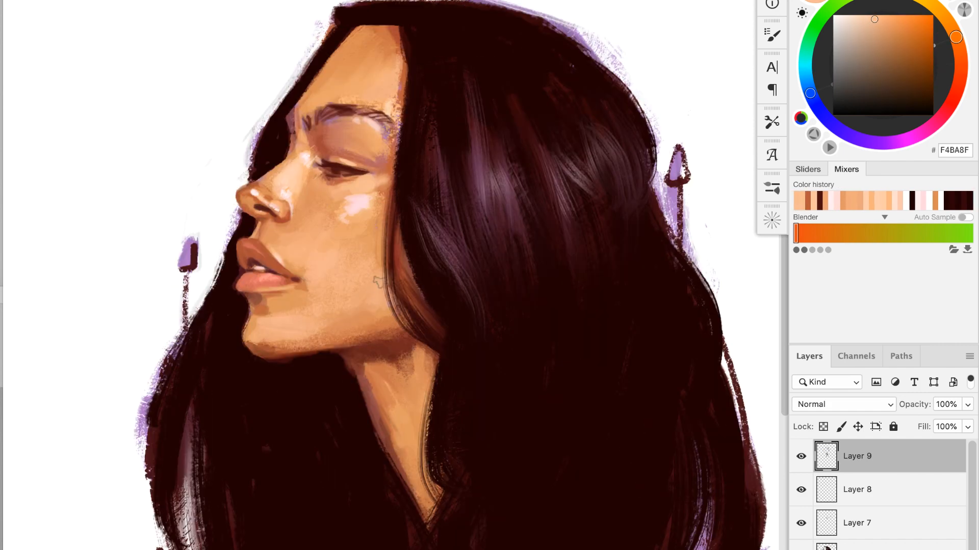
Sample neighbouring cheek skin tones and blend them down the cheek toward the jaw
alt+click(355, 226)
alt+click(349, 248)
mouse_move(355, 227)
mouse_down()
mouse_move(347, 246)
mouse_move(354, 285)
mouse_up()
alt+click(352, 301)
drag(351, 308, 352, 324)
Reduce the brush size and refine the nose with sampled skin tones and pale pink highlights on the tip and nostril
alt+click(275, 183)
key(bracketleft)
key(bracketleft)
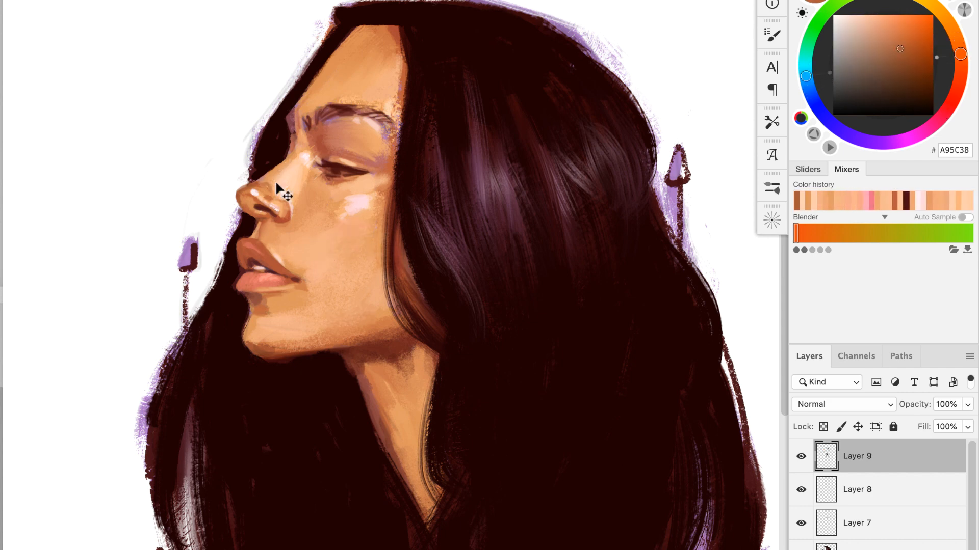
alt+click(282, 179)
alt+click(246, 202)
alt+click(323, 249)
mouse_move(256, 209)
mouse_down()
mouse_move(290, 210)
mouse_move(273, 236)
mouse_up()
alt+click(416, 199)
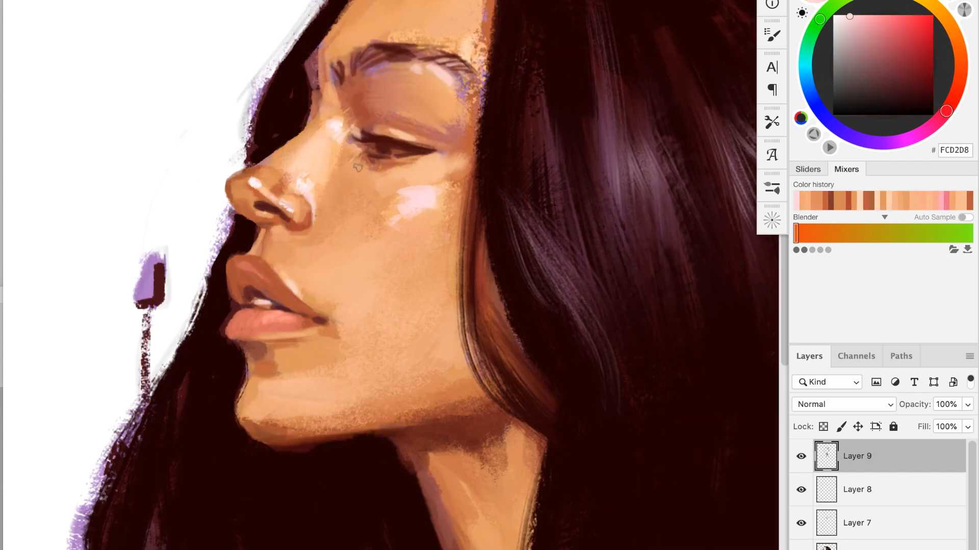
Blend sampled tones between the nose bridge and nostril, and check the portrait by mirroring the canvas and back
alt+click(339, 56)
mouse_move(327, 153)
mouse_down()
mouse_move(307, 207)
mouse_move(229, 218)
mouse_move(240, 209)
mouse_up()
alt+click(362, 138)
alt+click(275, 182)
alt+click(271, 159)
alt+click(273, 184)
key(super+minus)
key(super+shift+h)
key(super+shift+h)
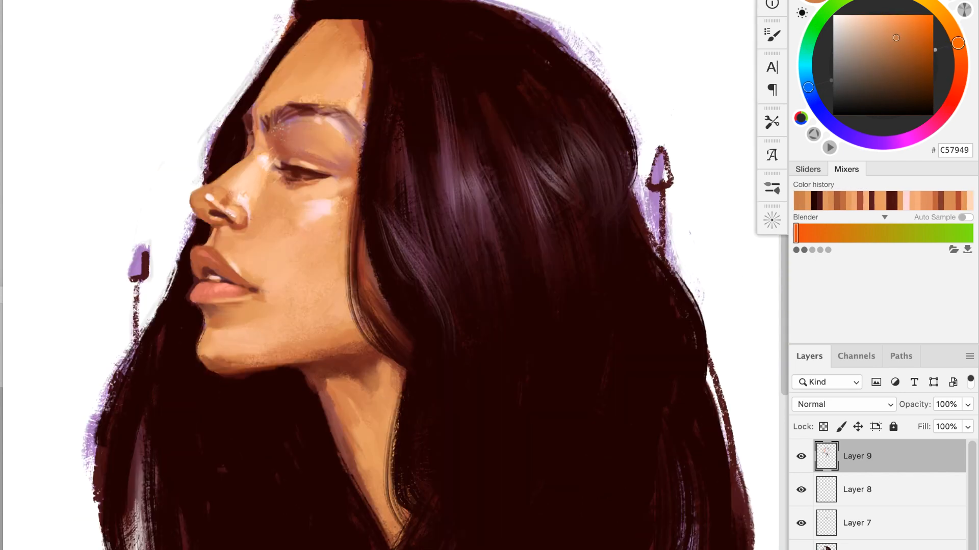
Adjust the brush and blend sampled reddish-brown skin tones around the eyelid and outer eye
alt+click(280, 126)
key(super+plus)
right_click(330, 162)
key(Return)
alt+click(343, 157)
alt+click(280, 158)
mouse_move(330, 153)
mouse_down()
mouse_move(359, 170)
mouse_move(345, 179)
mouse_up()
alt+click(318, 144)
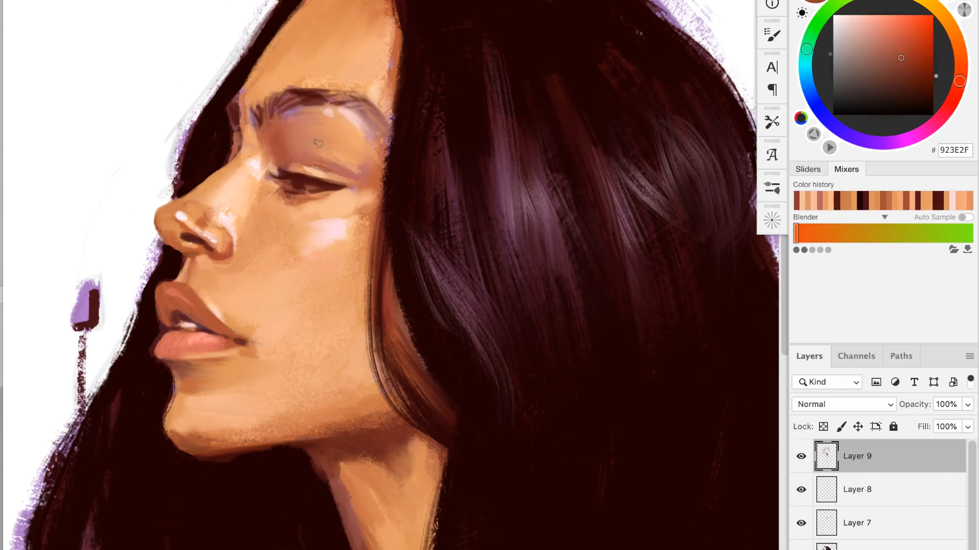
Touch up the eyelid and lips with sampled skin and dark red tones
alt+click(310, 174)
key(super+minus)
key(super+plus)
alt+click(198, 276)
alt+click(191, 302)
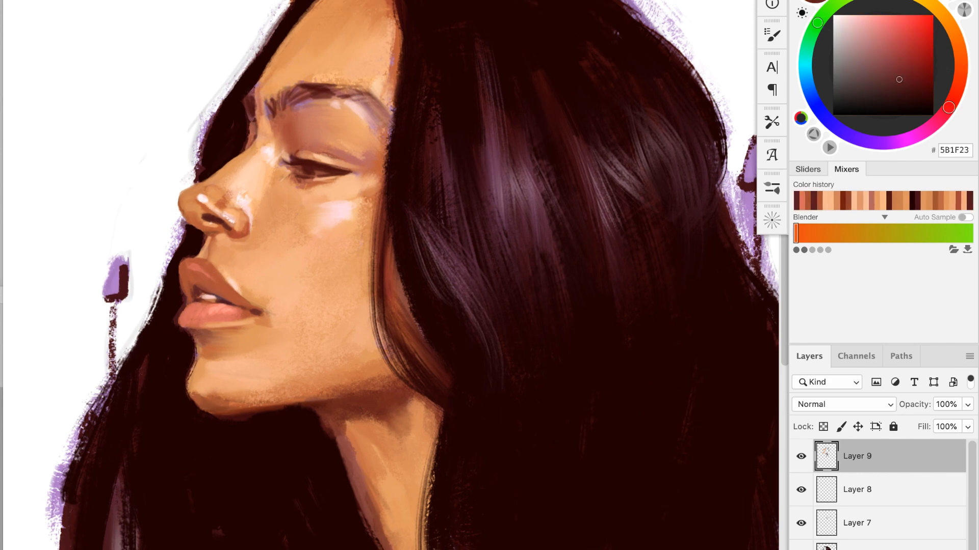
Paint the mushroom behind the head with a reddish-brown spotted cap and a dusty pink stem over its rough sketch
key(super+minus)
drag(581, 122, 573, 126)
key(super+plus)
drag(606, 93, 618, 137)
alt+click(598, 154)
drag(602, 154, 599, 240)
alt+click(607, 158)
drag(609, 159, 603, 242)
alt+click(631, 196)
drag(619, 169, 618, 219)
key(super+plus)
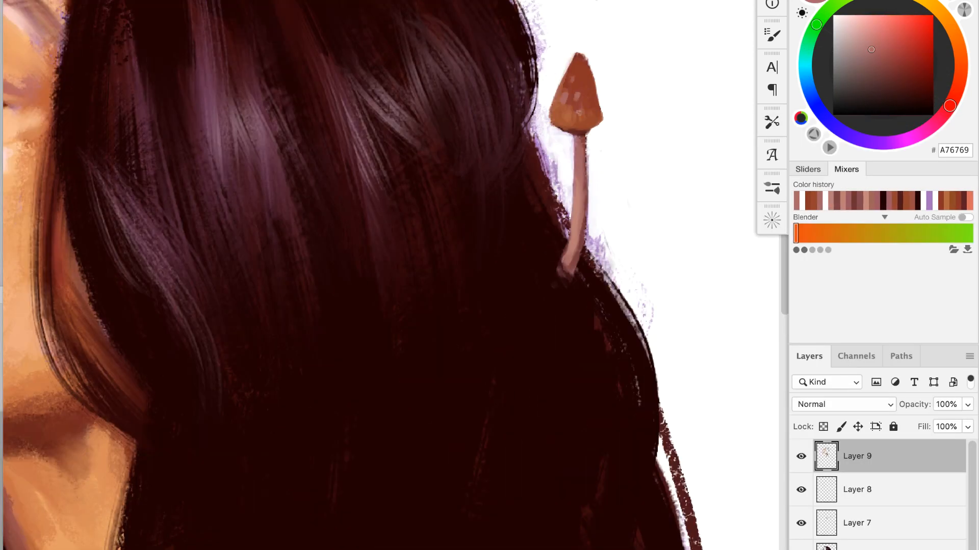
Sample mushroom colours and paint the cap and stem of the mushroom in front of the lips
alt+click(577, 110)
key(super+minus)
key(super+minus)
alt+click(614, 145)
drag(88, 204, 91, 229)
drag(77, 247, 77, 303)
key(super+minus)
Paint two pointed brown mushrooms with long curved pinkish stems in the hair behind the cheek
alt+click(590, 135)
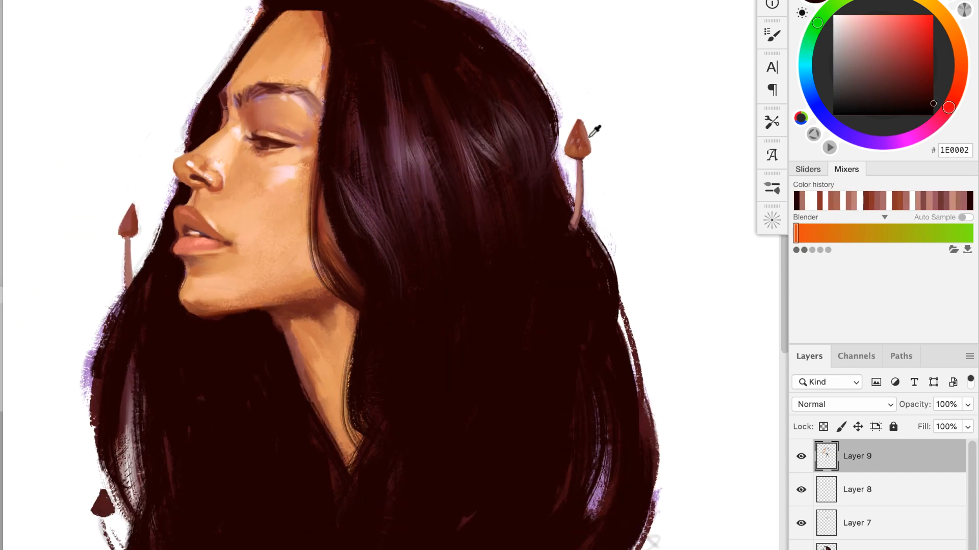
drag(501, 278, 472, 349)
drag(502, 242, 500, 279)
alt+click(501, 263)
drag(472, 223, 451, 367)
drag(467, 194, 469, 235)
scroll(479, 232, up, 3)
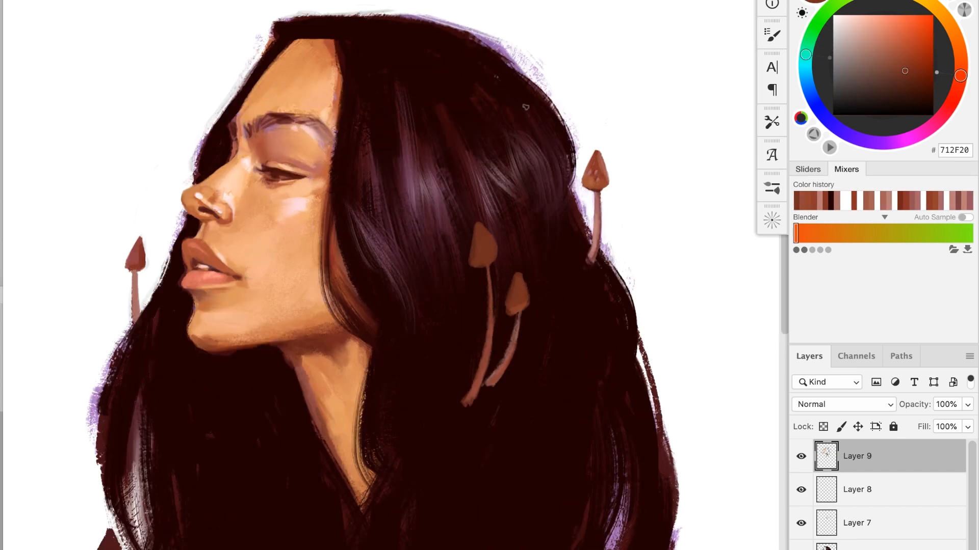
Paint a wide flat-capped brown mushroom in the hair below the two pointed mushrooms and adjust the brush
scroll(490, 245, down, 5)
alt+click(525, 180)
alt+click(527, 198)
mouse_move(510, 336)
mouse_down()
mouse_move(614, 347)
mouse_move(626, 338)
mouse_move(601, 354)
mouse_up()
right_click(576, 338)
key(Return)
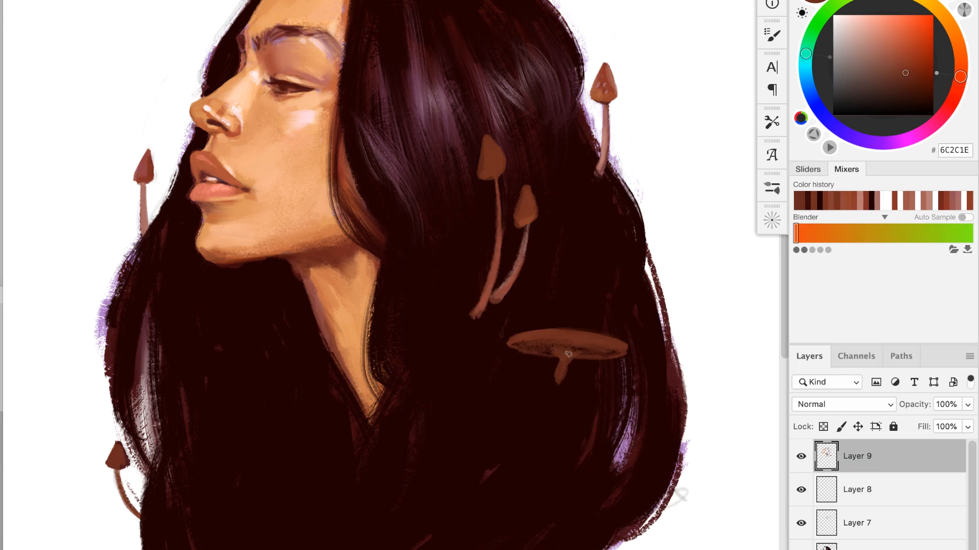
Add a second wide flat mushroom cap below the first and paint curved, overlapping stems beneath the cluster
drag(506, 414, 604, 382)
alt+click(563, 385)
drag(567, 357, 486, 484)
drag(538, 420, 479, 465)
mouse_move(460, 398)
mouse_down()
mouse_move(535, 383)
mouse_move(454, 408)
mouse_up()
drag(510, 403, 490, 505)
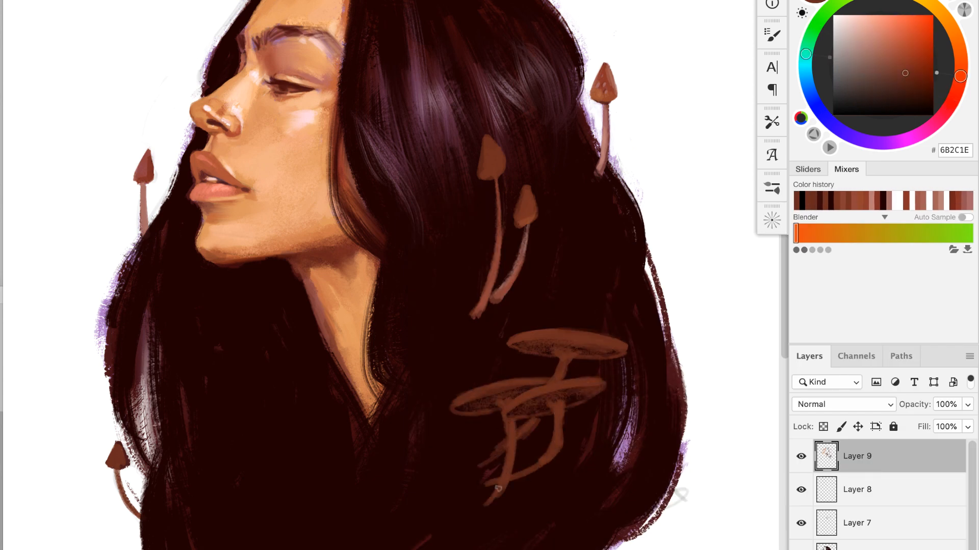
drag(560, 449, 476, 479)
drag(517, 426, 535, 448)
Mirror the canvas, paint a small mushroom on the hair's outer edge behind the head, and flip the canvas back
key(super+shift+h)
drag(145, 139, 153, 196)
scroll(168, 81, down, 2)
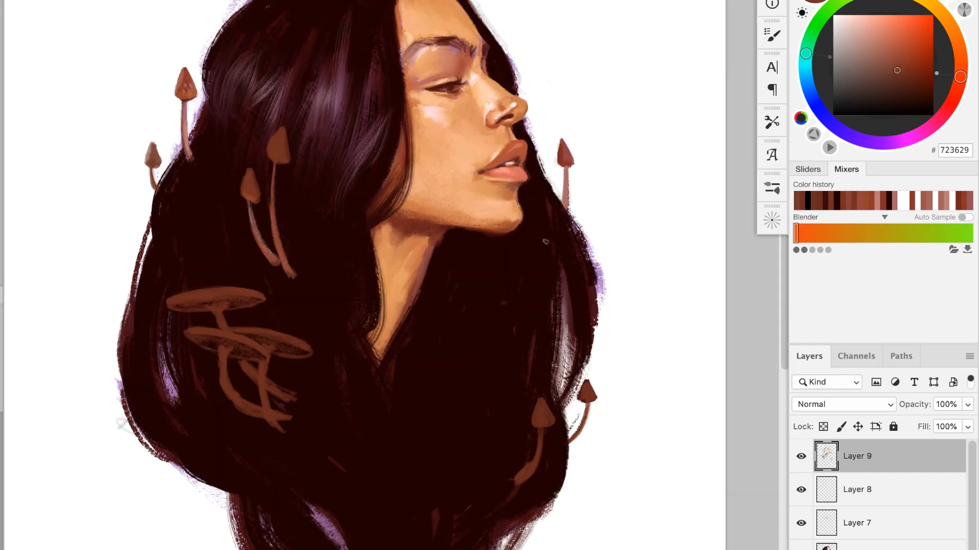
key(super+shift+h)
Paint a slender pointed mushroom in the hair below the neck and undo the last extra stroke
drag(379, 442, 348, 527)
drag(380, 422, 388, 446)
drag(339, 463, 344, 524)
key(super+z)
scroll(428, 313, down, 1)
alt+click(232, 440)
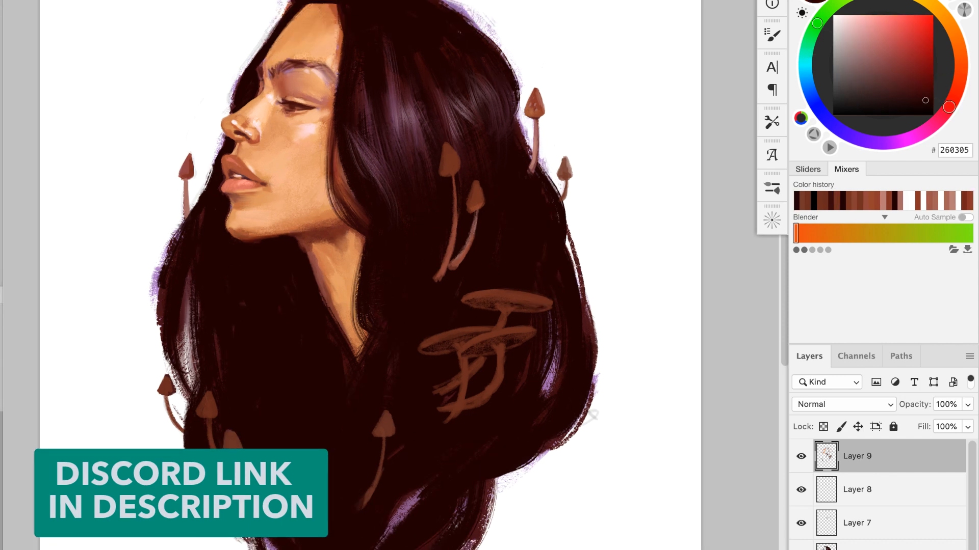
Add more pointed brown mushrooms across the lower hair, working on the mirrored canvas before flipping it back
alt+click(384, 428)
key(super+shift+h)
drag(414, 433, 388, 535)
key(super+z)
drag(471, 459, 437, 547)
drag(492, 478, 504, 387)
drag(497, 345, 499, 383)
mouse_move(225, 456)
mouse_down()
mouse_move(216, 481)
mouse_move(296, 546)
mouse_up()
key(super+shift+h)
scroll(514, 188, up, 2)
Paint a flat-capped mushroom with its stem in the lower hair on a new layer and merge it down
key(super+alt+shift+n)
drag(245, 510, 330, 493)
alt+click(298, 522)
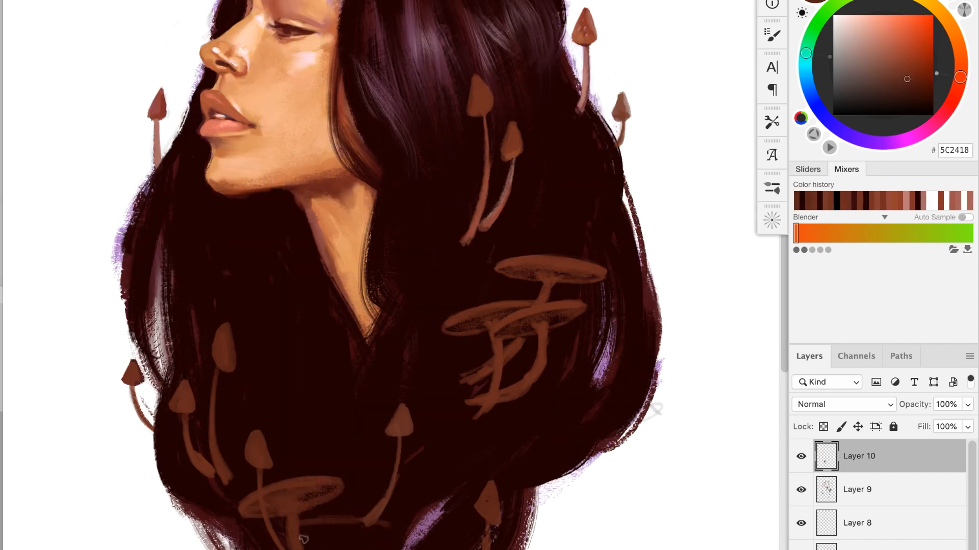
drag(303, 539, 400, 517)
key(super+e)
Cut the selected flat-capped mushrooms onto their own layer and hide that layer
drag(577, 326, 570, 316)
key(super+shift+j)
click(801, 456)
Create a new layer and paint replacement pointed mushrooms in the hair behind the neck and near its lower edge
key(super+alt+shift+n)
drag(503, 352, 481, 435)
mouse_move(549, 474)
mouse_down()
mouse_move(517, 533)
mouse_move(538, 533)
mouse_up()
drag(546, 487, 553, 476)
drag(363, 113, 355, 155)
drag(381, 68, 366, 190)
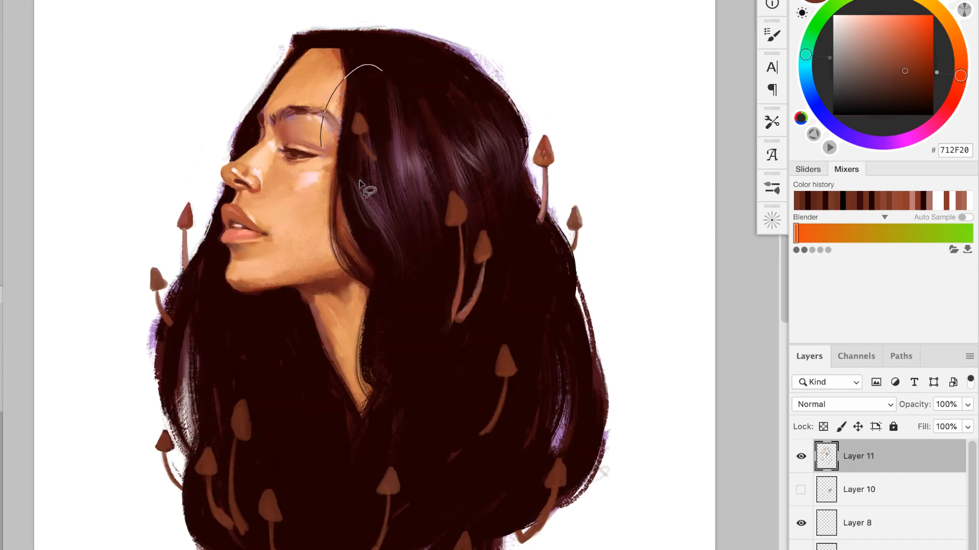
key(super+z)
key(super+z)
Paint a small pointed mushroom in the hair beside the forehead with its stem curving down toward the face
drag(383, 105, 365, 163)
alt+click(365, 162)
Create a new layer and paint lighter spots and shading on the caps of the mushrooms in the hair
key(super+alt+shift+n)
drag(581, 219, 627, 220)
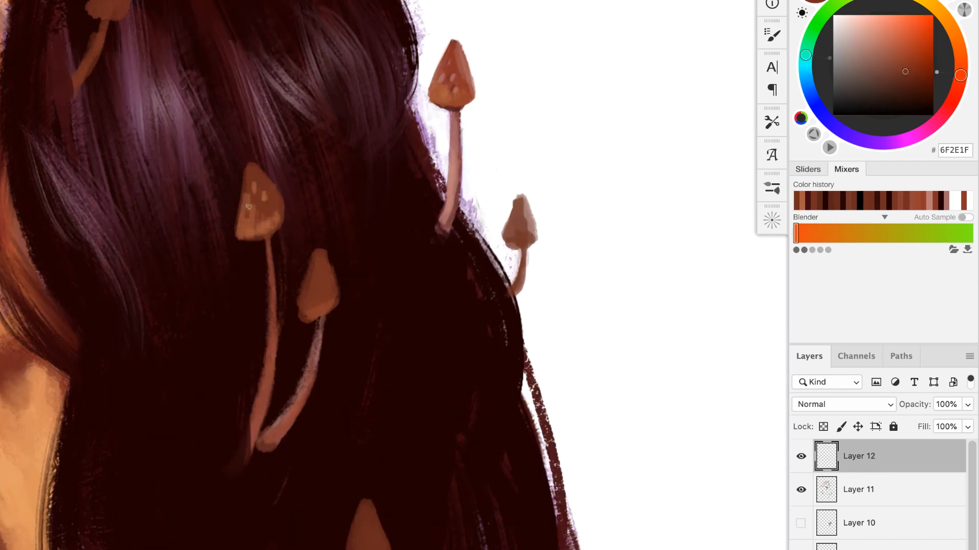
drag(330, 171, 342, 221)
drag(359, 281, 352, 340)
drag(400, 280, 426, 279)
alt+click(534, 272)
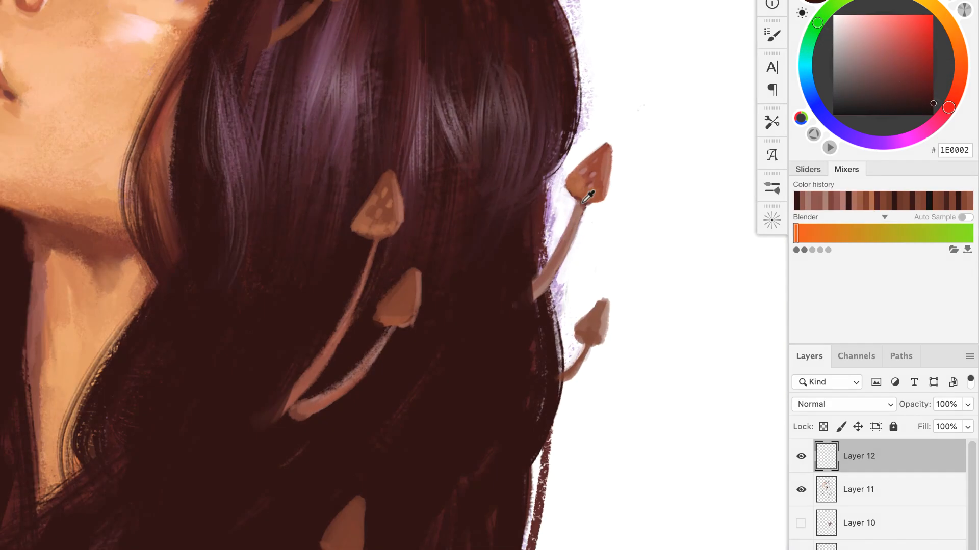